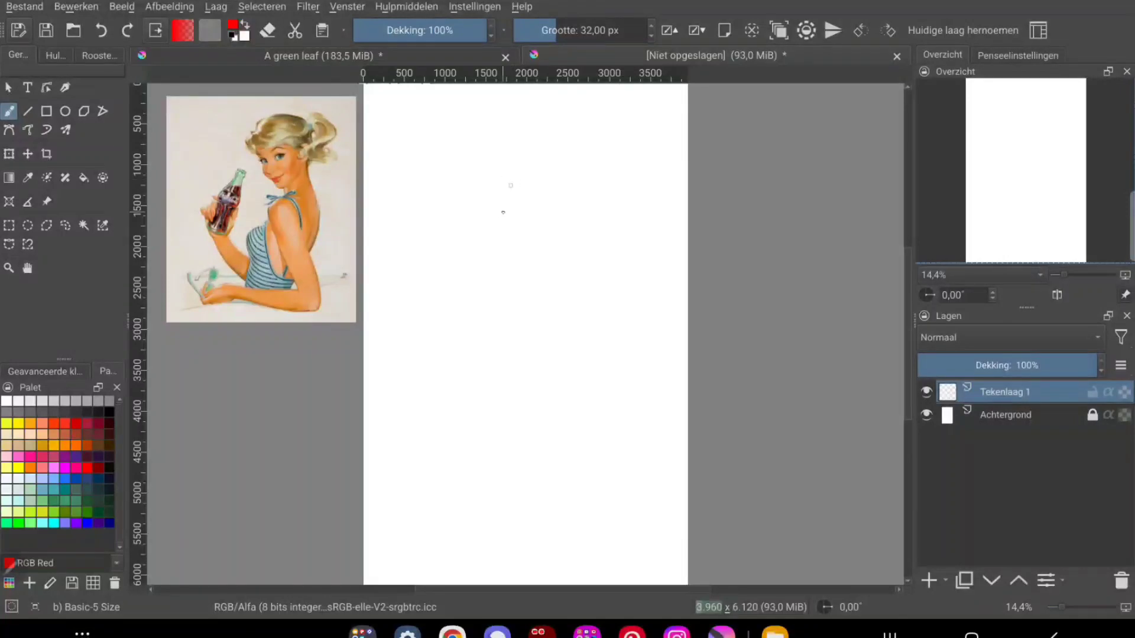
- Sketch the head oval, jaw, torso curves and rounded chest shape in red
mouse_move(509, 157)
left_mouse_down()
mouse_move(507, 253)
mouse_move(550, 234)
mouse_move(482, 171)
mouse_move(502, 266)
mouse_move(547, 248)
left_mouse_up()
mouse_move(544, 189)
left_mouse_down()
mouse_move(569, 278)
mouse_move(494, 369)
left_mouse_up()
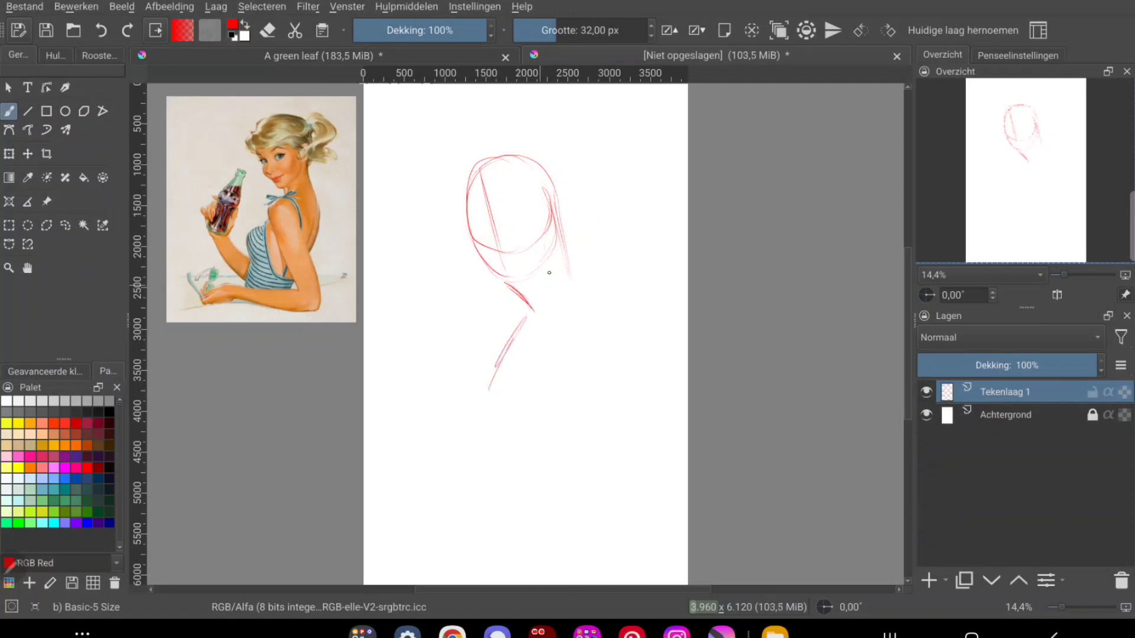
left_click_drag(523, 307, 540, 398)
left_click_drag(562, 254, 585, 349)
mouse_move(476, 366)
left_mouse_down()
mouse_move(587, 308)
mouse_move(520, 366)
left_mouse_up()
mouse_move(508, 299)
left_mouse_down()
mouse_move(530, 366)
mouse_move(445, 399)
left_mouse_up()
mouse_move(484, 337)
left_mouse_down()
mouse_move(453, 414)
mouse_move(480, 340)
left_mouse_up()
left_click_drag(456, 384, 482, 342)
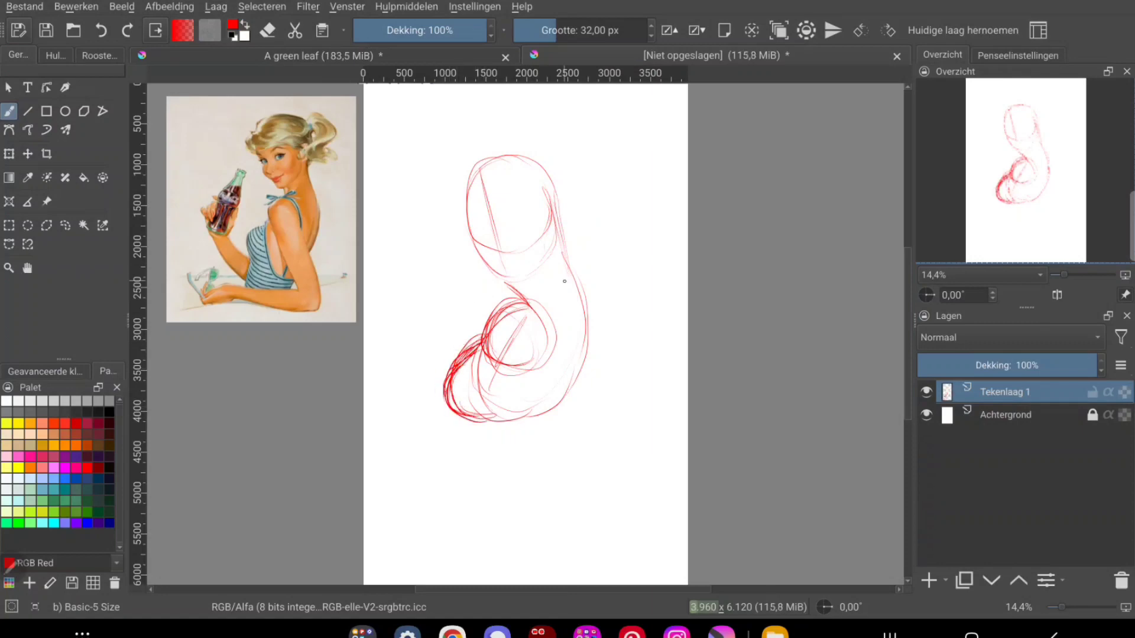
- Add long leg lines, right body contour, belly lines and horizontal base lines
left_click_drag(553, 411, 520, 529)
left_click_drag(564, 391, 519, 532)
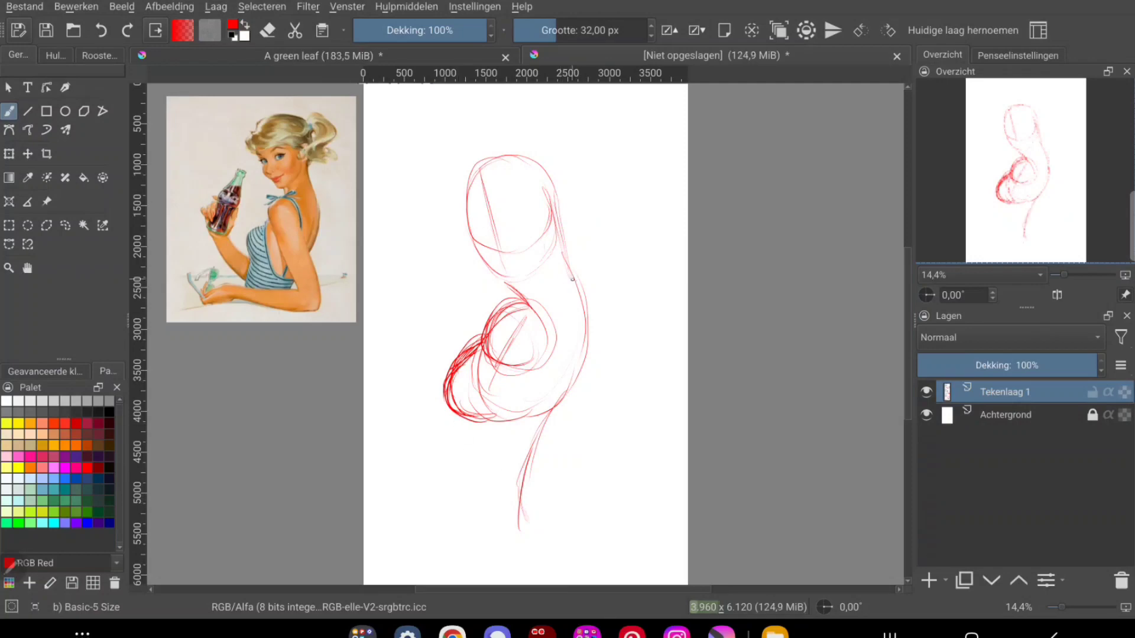
mouse_move(568, 271)
left_mouse_down()
mouse_move(593, 349)
mouse_move(605, 306)
mouse_move(539, 473)
mouse_move(553, 532)
left_mouse_up()
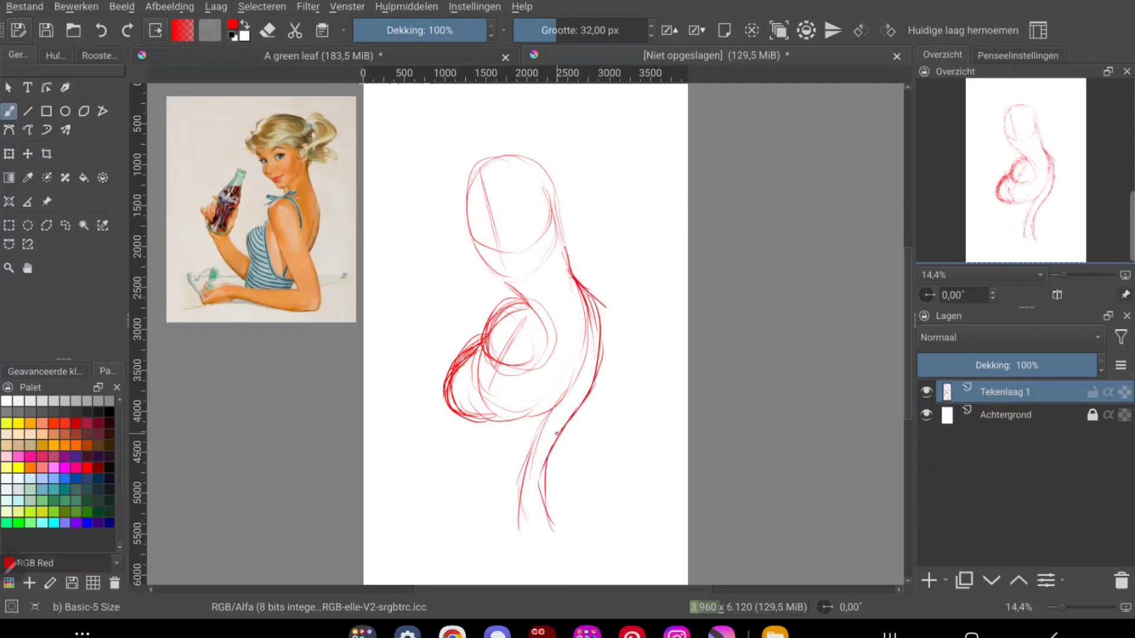
mouse_move(574, 333)
left_mouse_down()
mouse_move(572, 378)
mouse_move(533, 452)
left_mouse_up()
mouse_move(449, 405)
left_mouse_down()
mouse_move(464, 441)
mouse_move(450, 482)
left_mouse_up()
mouse_move(458, 438)
left_mouse_down()
mouse_move(415, 541)
mouse_move(439, 499)
mouse_move(596, 511)
left_mouse_up()
left_click_drag(473, 512, 639, 519)
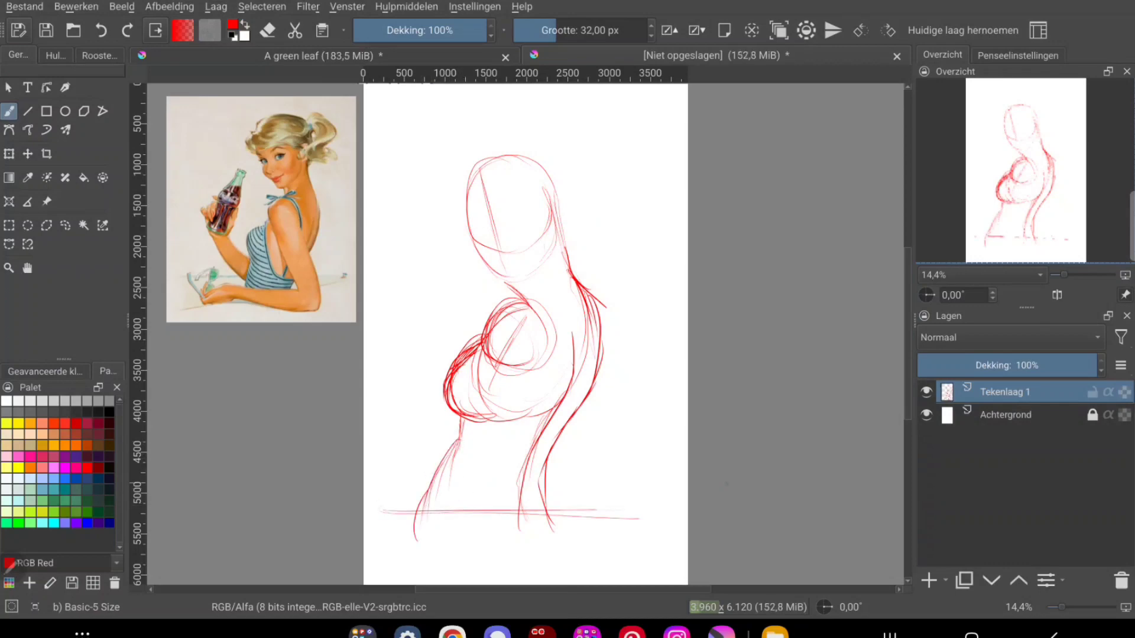
- Sketch the waist and stomach contours, the resting arm and horizontal table edges
left_click_drag(501, 404, 526, 463)
left_click_drag(485, 349, 527, 467)
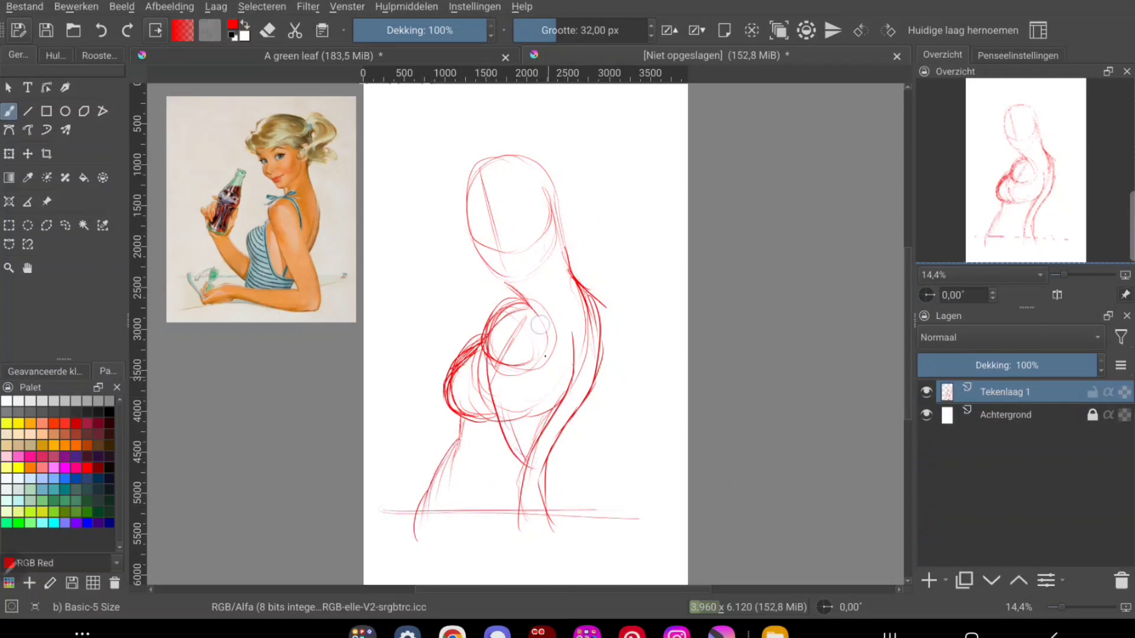
left_click_drag(562, 310, 532, 464)
left_click_drag(392, 466, 544, 463)
left_click_drag(390, 467, 629, 469)
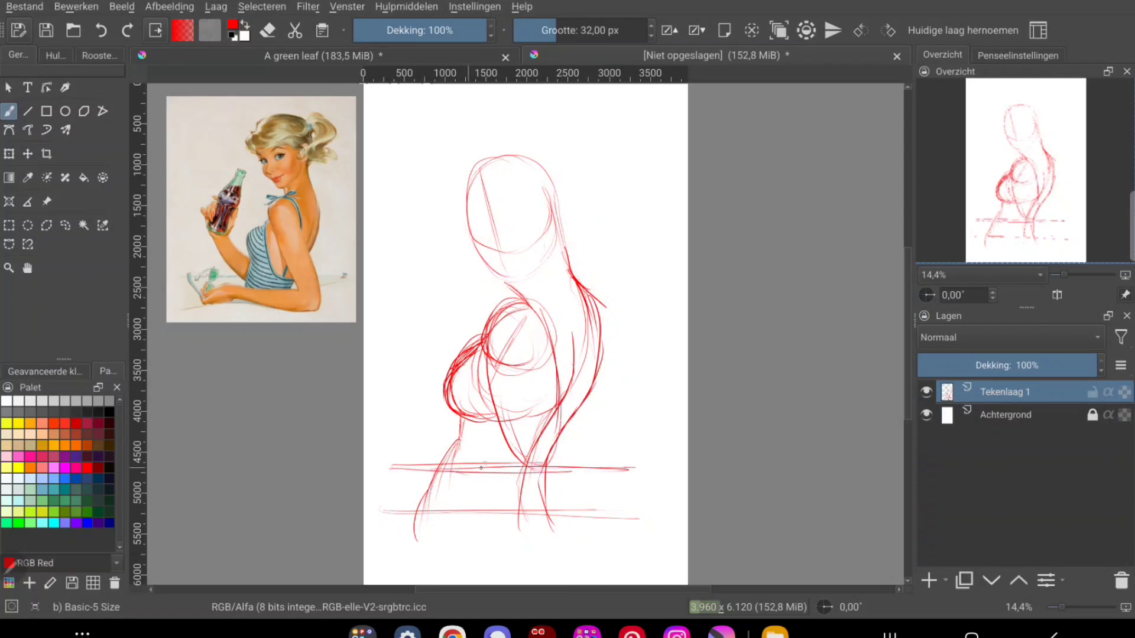
mouse_move(536, 429)
left_mouse_down()
mouse_move(409, 438)
mouse_move(550, 470)
left_mouse_up()
mouse_move(564, 470)
left_mouse_down()
mouse_move(411, 454)
mouse_move(372, 494)
left_mouse_up()
- Darken the hip, shoulder and chest contours and add a long diagonal line
mouse_move(568, 435)
left_mouse_down()
mouse_move(674, 395)
mouse_move(559, 440)
left_mouse_up()
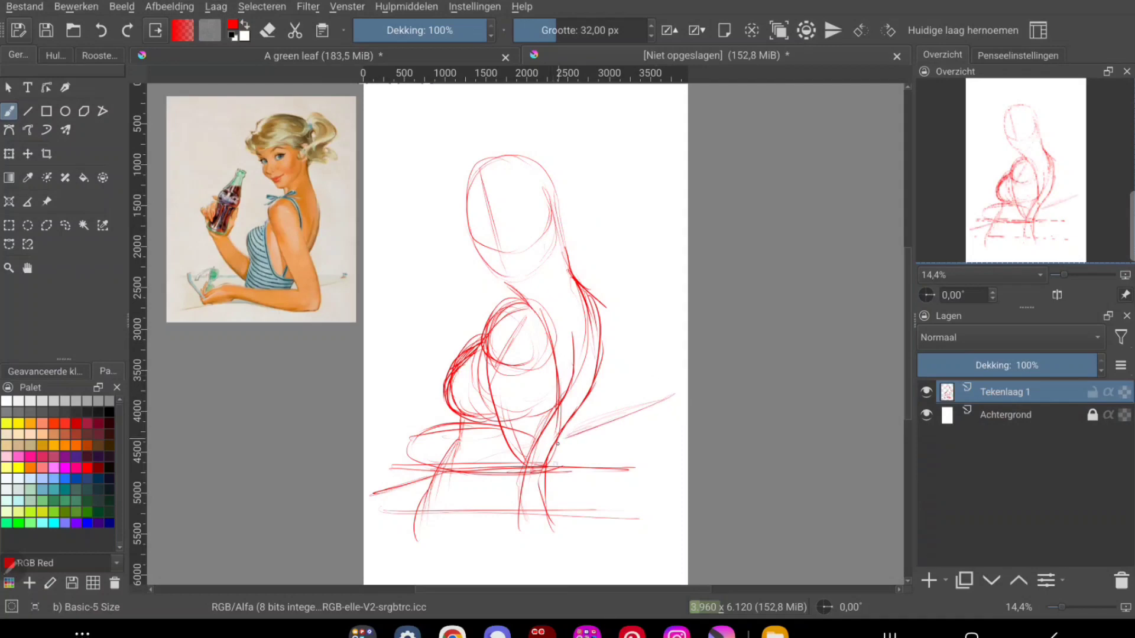
left_click_drag(562, 358, 559, 465)
mouse_move(405, 456)
left_mouse_down()
mouse_move(550, 473)
mouse_move(464, 424)
mouse_move(488, 360)
left_mouse_up()
mouse_move(512, 275)
left_mouse_down()
mouse_move(521, 307)
mouse_move(485, 342)
left_mouse_up()
left_click_drag(508, 301, 553, 346)
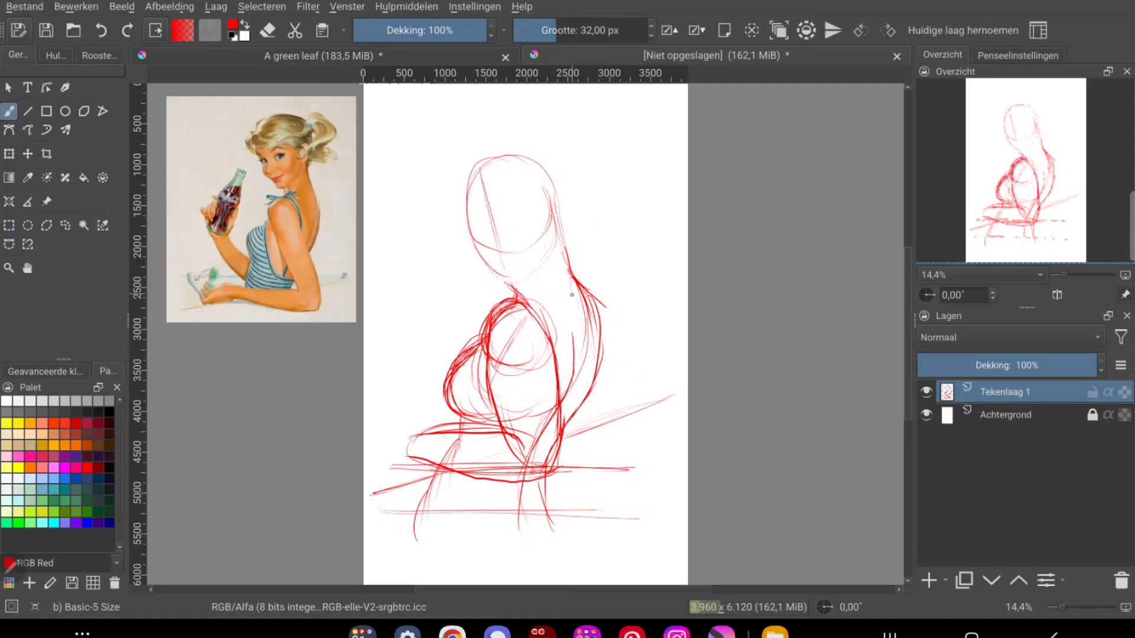
mouse_move(593, 382)
left_mouse_down()
mouse_move(565, 443)
mouse_move(688, 386)
left_mouse_up()
left_click_drag(630, 413, 609, 431)
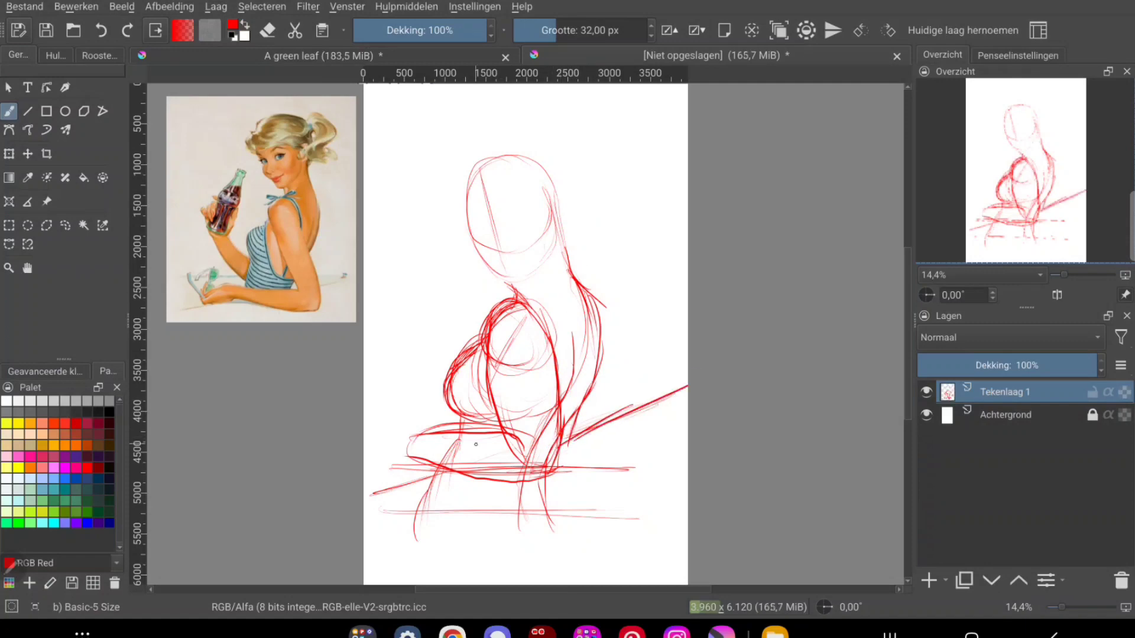
- Erase the vertical leg strokes and the lower horizontal line
key("e")
left_click_drag(584, 478, 473, 511)
mouse_move(580, 514)
left_mouse_down()
mouse_move(403, 525)
mouse_move(420, 491)
left_mouse_up()
left_click_drag(544, 494, 591, 458)
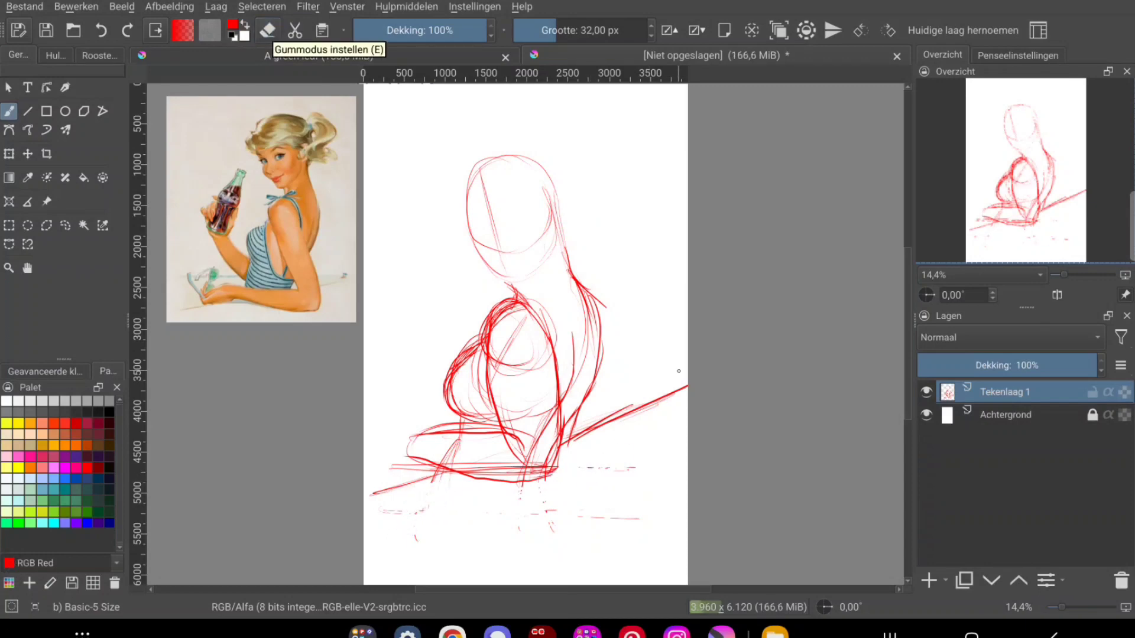
- Sketch the raised forearm and hand oval, then try a foot stroke and undo it
key("e")
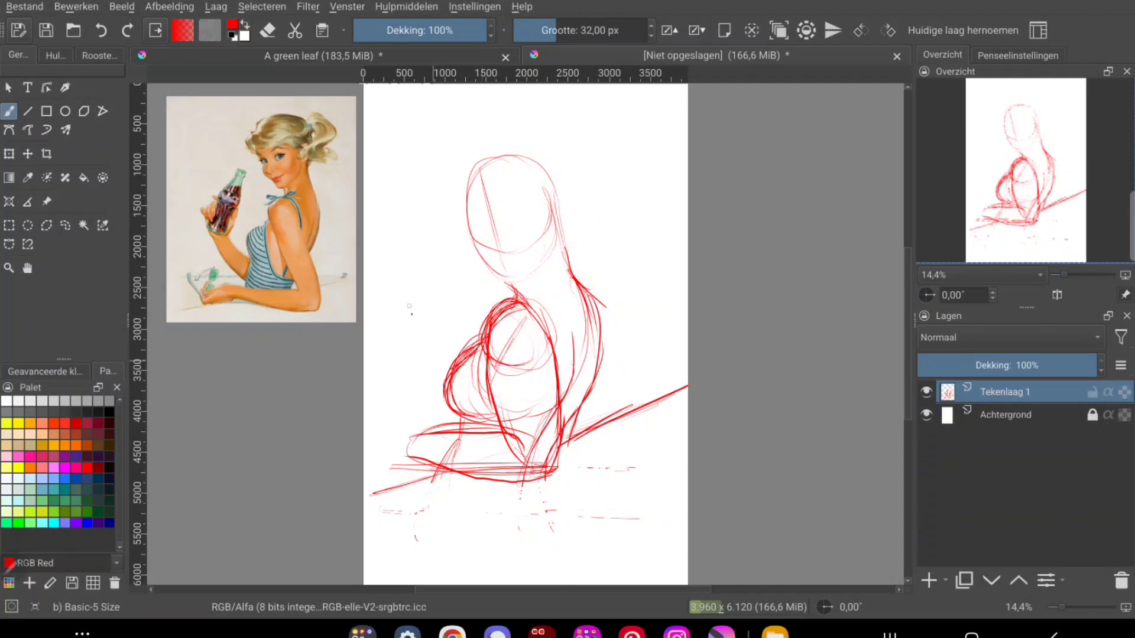
left_click_drag(413, 290, 445, 365)
left_click_drag(424, 287, 466, 342)
left_click_drag(395, 251, 440, 385)
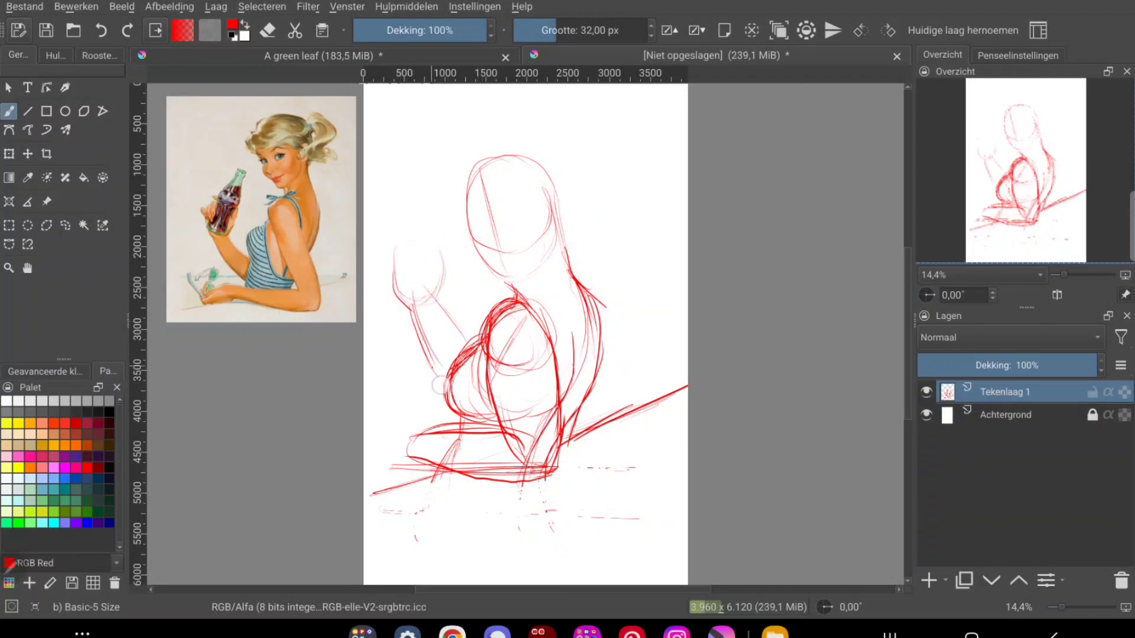
left_click_drag(436, 285, 466, 339)
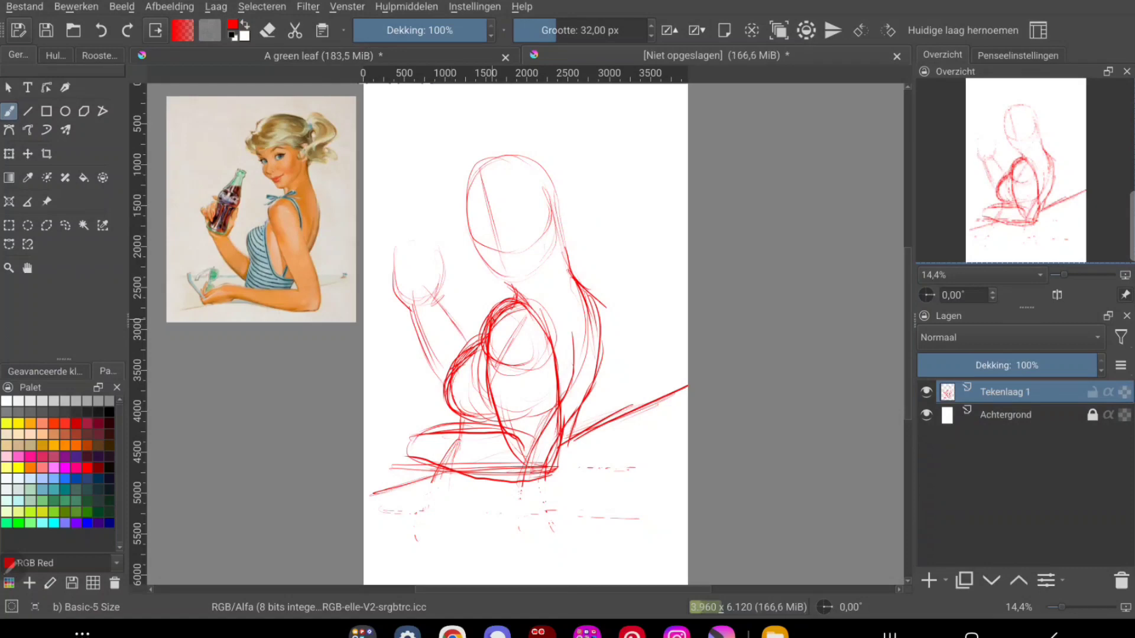
mouse_move(413, 462)
left_mouse_down()
mouse_move(391, 482)
mouse_move(379, 452)
mouse_move(451, 427)
mouse_move(410, 438)
mouse_move(379, 483)
left_mouse_up()
key("ctrl+z")
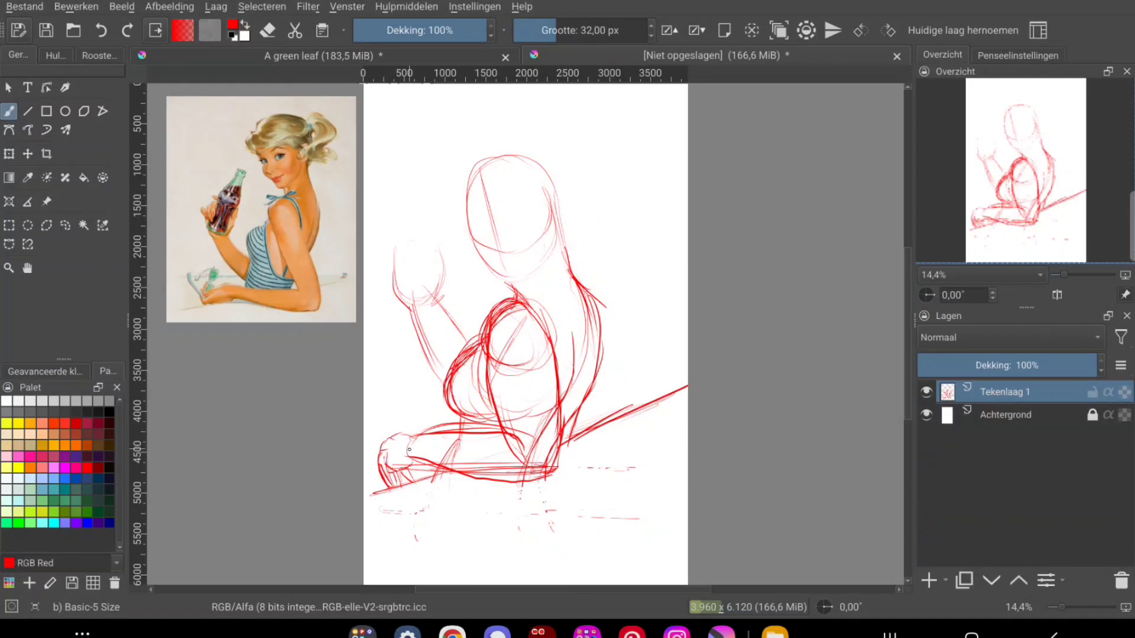
- Firm up the raised arm, draw fingers around the bottle, and add the face guideline
left_click_drag(410, 264, 421, 235)
mouse_move(405, 284)
left_mouse_down()
mouse_move(424, 223)
mouse_move(443, 252)
left_mouse_up()
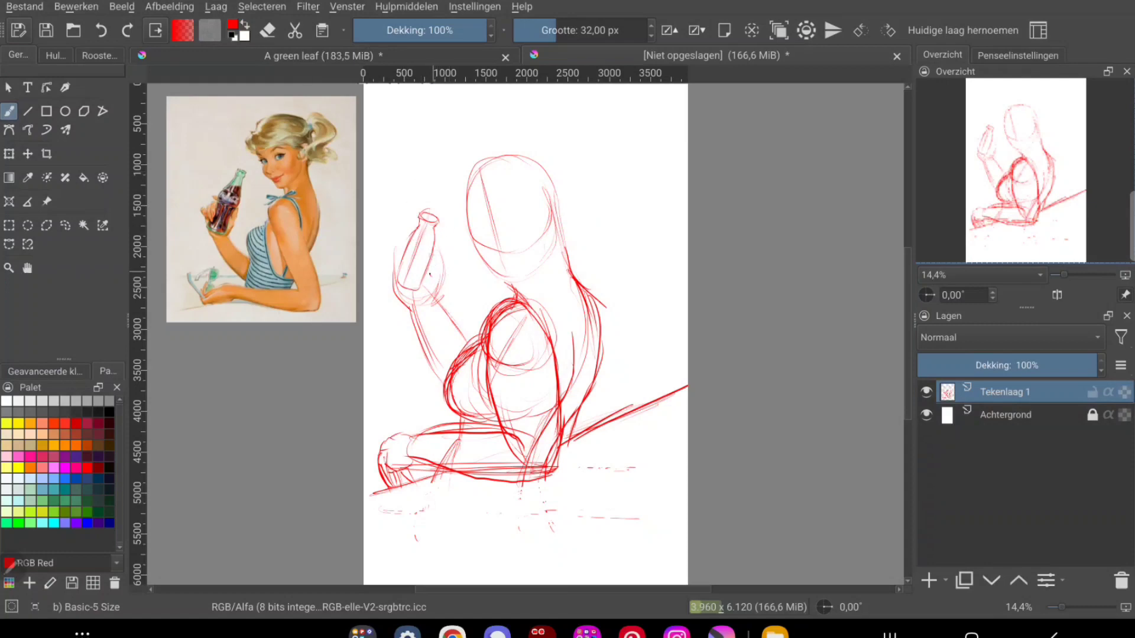
mouse_move(448, 239)
left_mouse_down()
mouse_move(432, 278)
mouse_move(441, 298)
left_mouse_up()
mouse_move(405, 256)
left_mouse_down()
mouse_move(397, 281)
mouse_move(407, 279)
mouse_move(379, 274)
mouse_move(392, 283)
left_mouse_up()
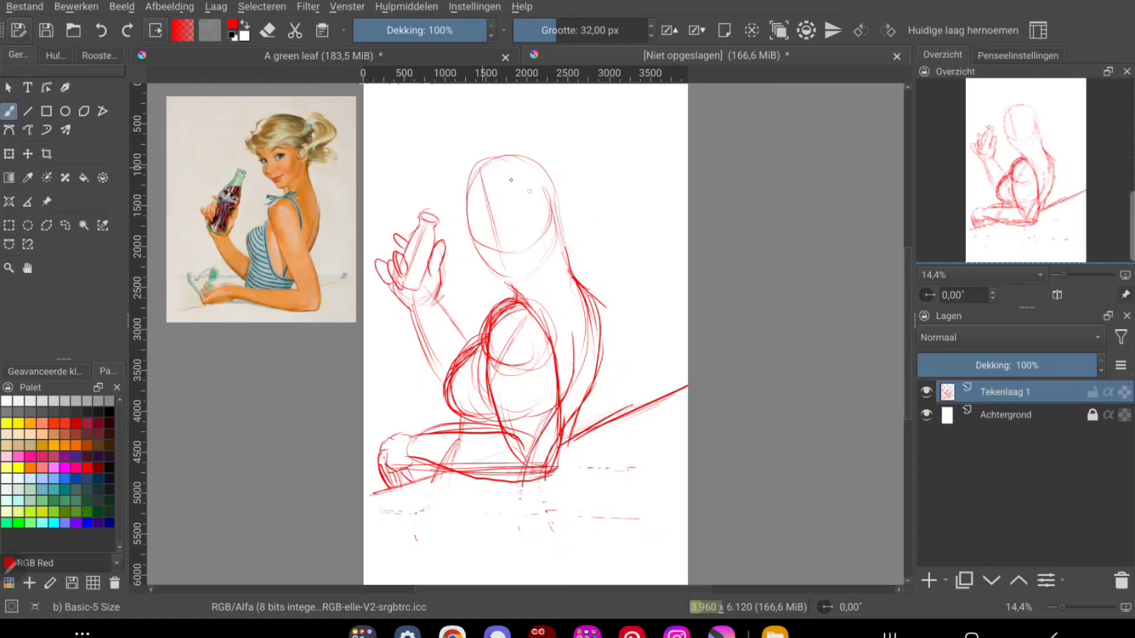
mouse_move(472, 215)
left_mouse_down()
mouse_move(510, 213)
mouse_move(511, 280)
left_mouse_up()
left_click_drag(470, 216, 523, 158)
- Darken the jawline, add eyebrows, and sketch two hair buns above the head
left_click_drag(518, 282, 556, 233)
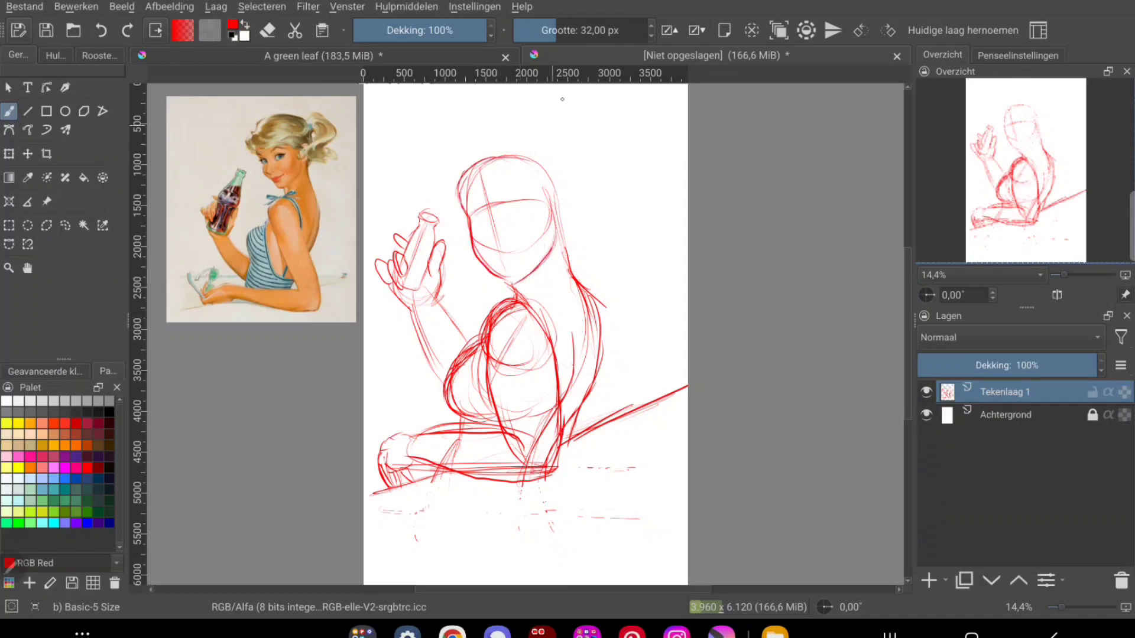
mouse_move(466, 197)
left_mouse_down()
mouse_move(531, 184)
mouse_move(493, 244)
mouse_move(547, 261)
left_mouse_up()
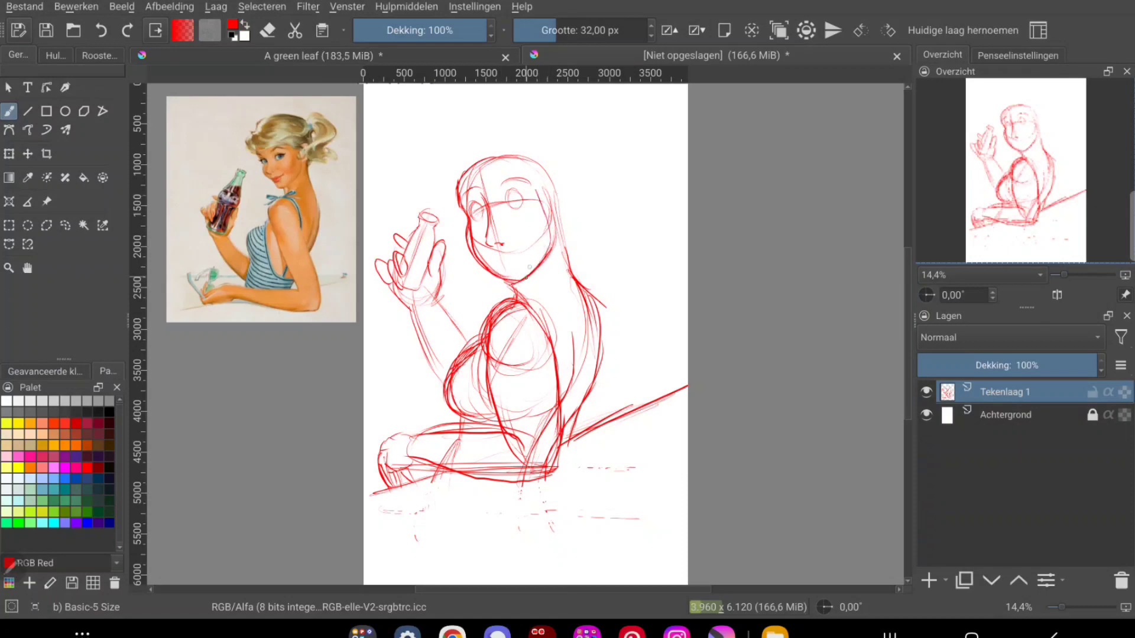
left_click_drag(536, 183, 571, 246)
mouse_move(483, 155)
left_mouse_down()
mouse_move(524, 148)
mouse_move(442, 172)
mouse_move(504, 134)
mouse_move(533, 155)
left_mouse_up()
left_click_drag(472, 125, 435, 182)
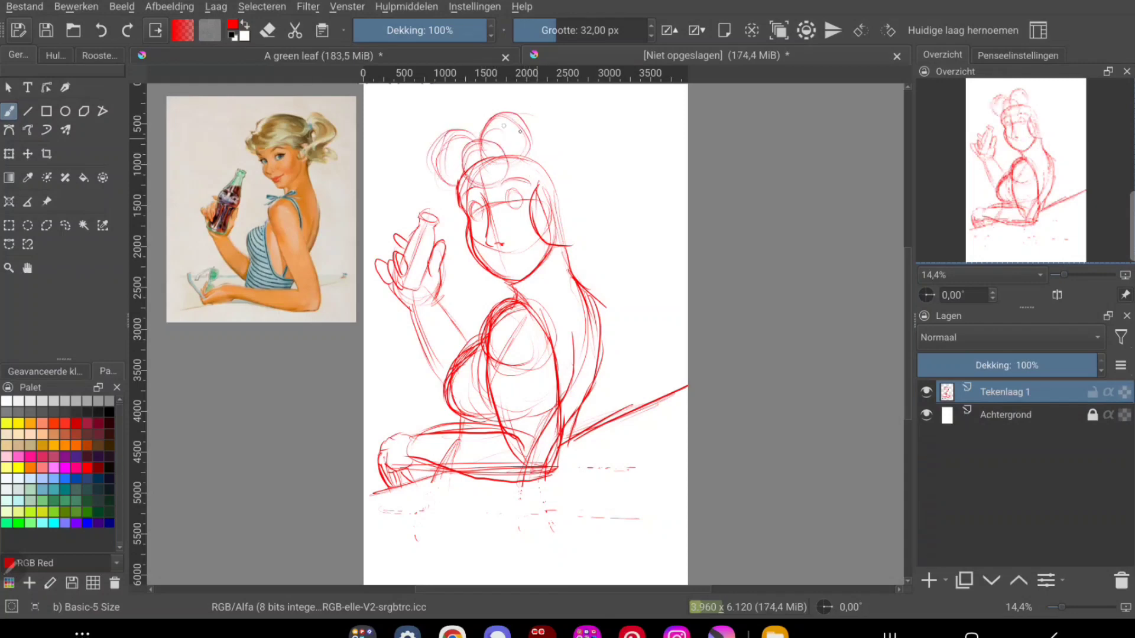
- Draw the right hair curve, cheek loops, forehead bangs and wavy strands by the bottle
left_click_drag(543, 243, 576, 135)
left_click_drag(535, 179, 570, 219)
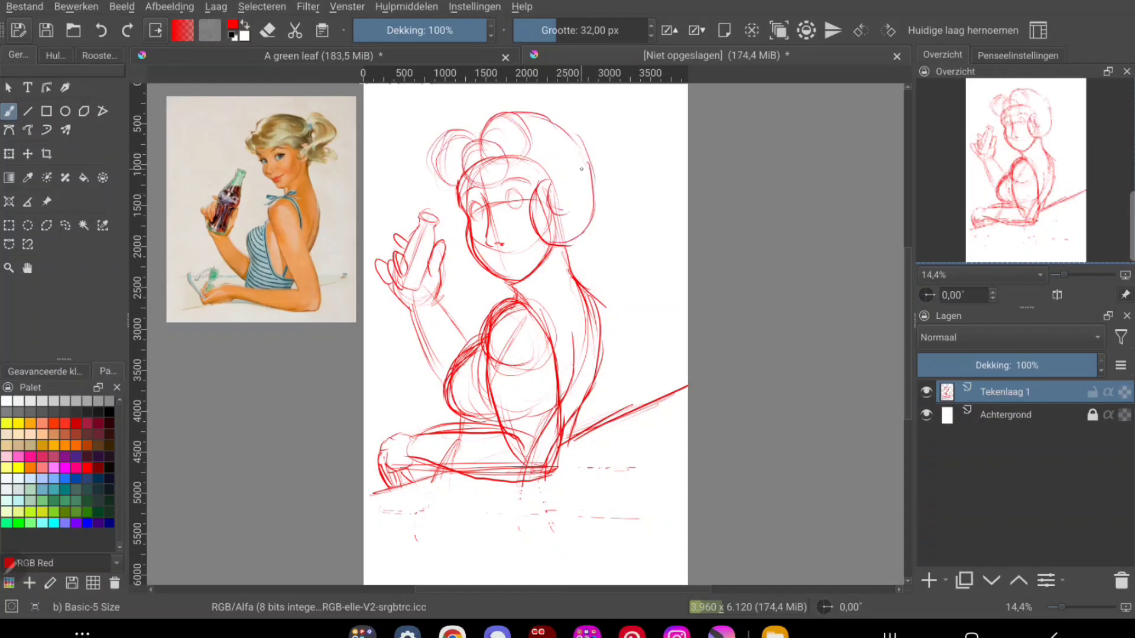
left_click_drag(467, 171, 491, 194)
left_click_drag(503, 161, 492, 192)
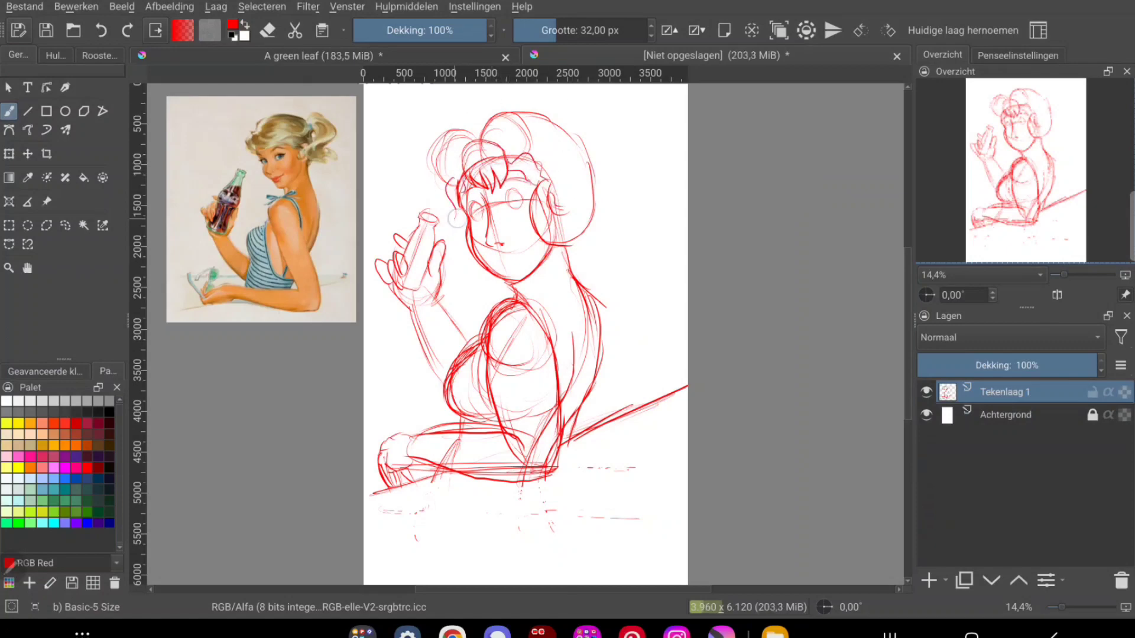
left_click_drag(452, 255, 484, 314)
mouse_move(448, 199)
left_mouse_down()
mouse_move(431, 219)
mouse_move(436, 253)
left_mouse_up()
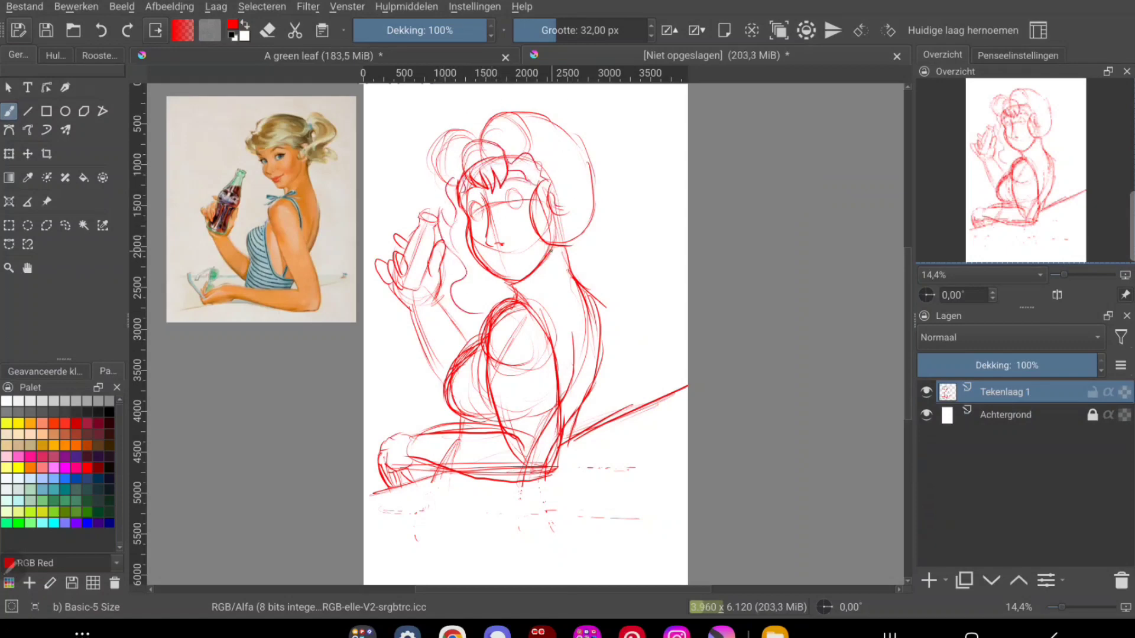
- Add curls below the jaw and wavy locks down over the right shoulder
mouse_move(550, 245)
left_mouse_down()
mouse_move(531, 311)
mouse_move(585, 337)
left_mouse_up()
mouse_move(592, 222)
left_mouse_down()
mouse_move(618, 290)
mouse_move(583, 320)
left_mouse_up()
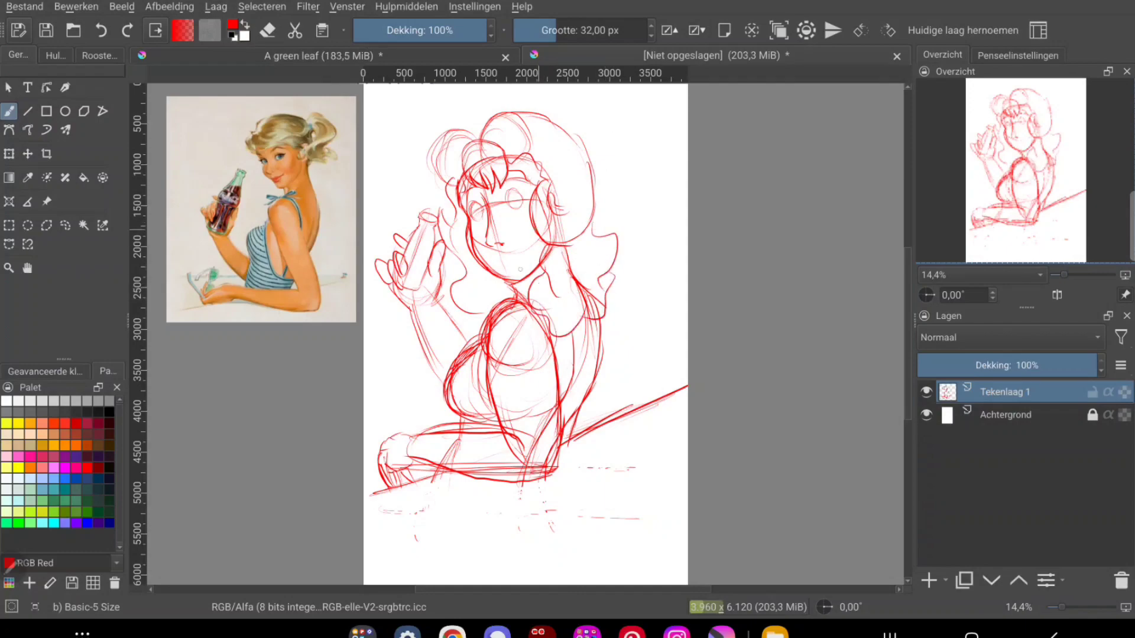
left_click_drag(599, 211, 593, 238)
left_click_drag(588, 155, 615, 231)
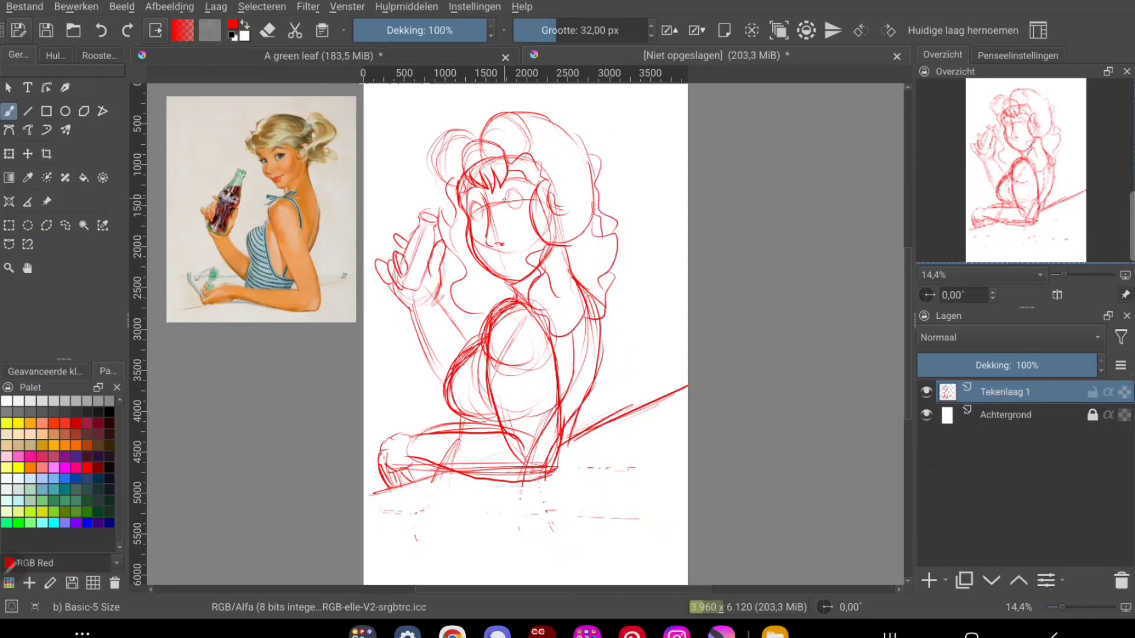
- Zoom in and redraw both eyes with upper and lower lids and lashes
scroll(519, 162, "up", 5)
mouse_move(499, 243)
left_mouse_down()
mouse_move(561, 220)
mouse_move(480, 312)
mouse_move(565, 223)
left_mouse_up()
left_click_drag(484, 317, 574, 299)
left_click_drag(570, 228, 565, 307)
mouse_move(555, 222)
left_mouse_down()
mouse_move(576, 206)
mouse_move(570, 198)
left_mouse_up()
mouse_move(327, 289)
left_mouse_down()
mouse_move(407, 326)
mouse_move(369, 278)
left_mouse_up()
left_click_drag(406, 333, 373, 370)
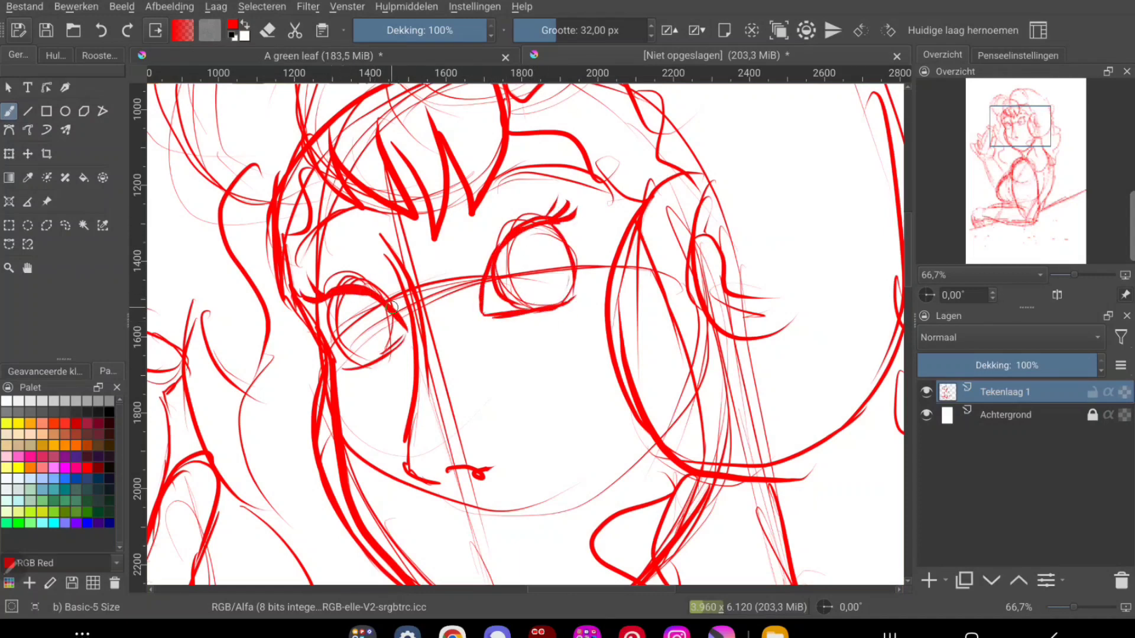
left_click_drag(369, 227, 289, 263)
left_click_drag(467, 218, 581, 168)
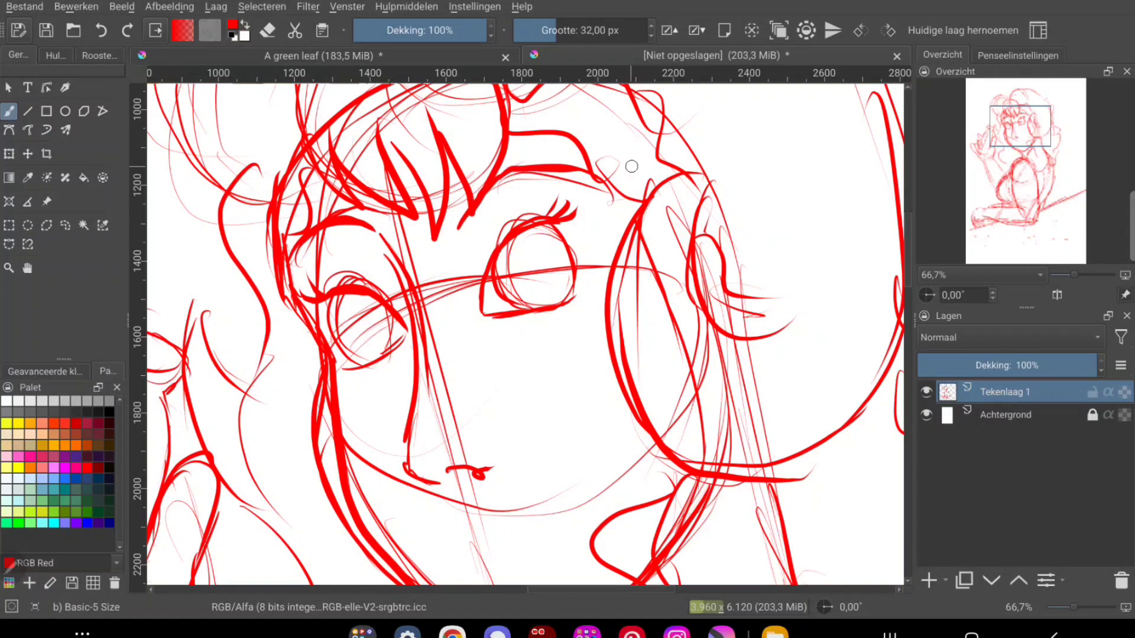
mouse_move(532, 237)
left_mouse_down()
mouse_move(520, 296)
mouse_move(565, 235)
left_mouse_up()
left_click_drag(373, 295, 355, 346)
- Draw the mouth line and the upper and lower lip curves
scroll(326, 116, "down", 5)
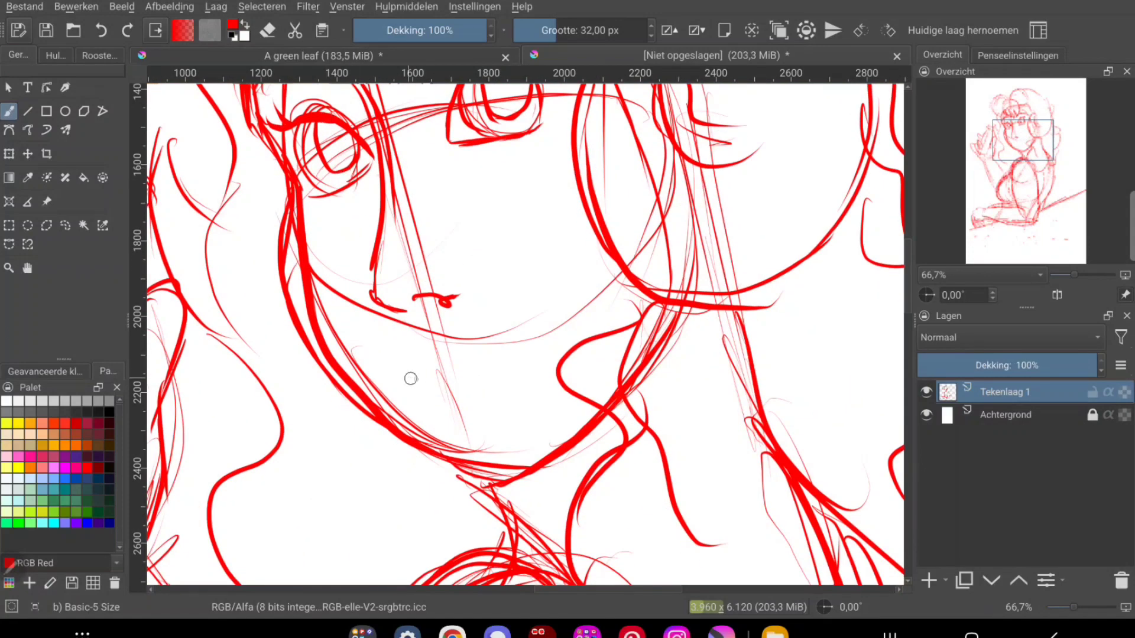
left_click_drag(403, 377, 535, 338)
left_click_drag(441, 376, 521, 346)
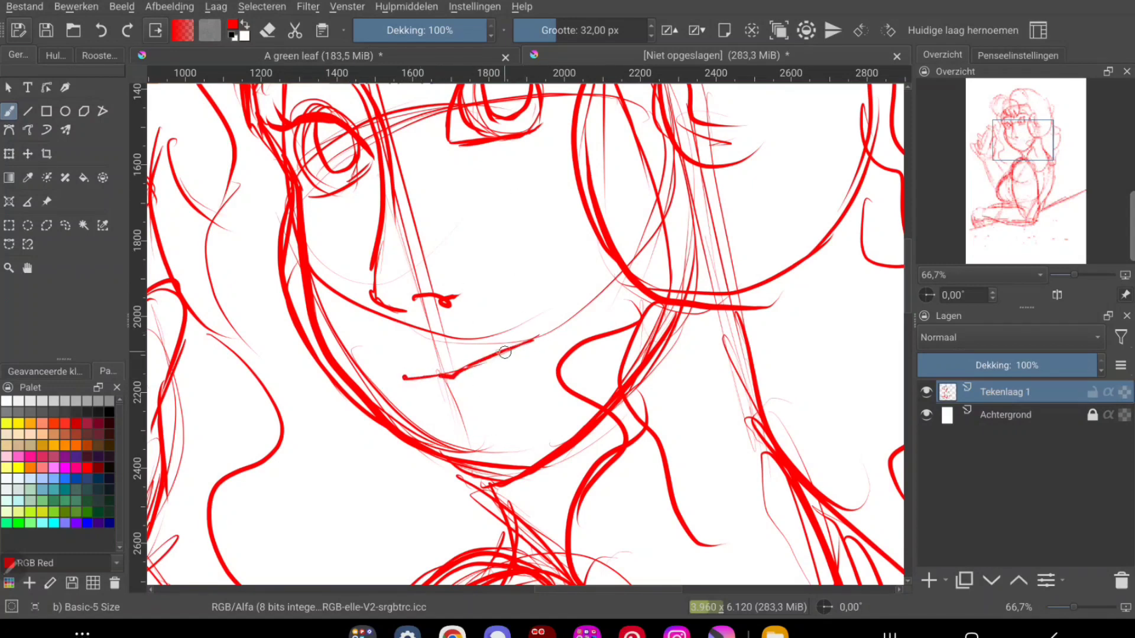
mouse_move(407, 356)
left_mouse_down()
mouse_move(467, 335)
mouse_move(535, 338)
left_mouse_up()
mouse_move(415, 386)
left_mouse_down()
mouse_move(494, 405)
mouse_move(550, 326)
left_mouse_up()
- Add the headphone curve beside the ear and curly hair on the right
key("minus")
key("minus")
key("minus")
left_click_drag(479, 152, 502, 202)
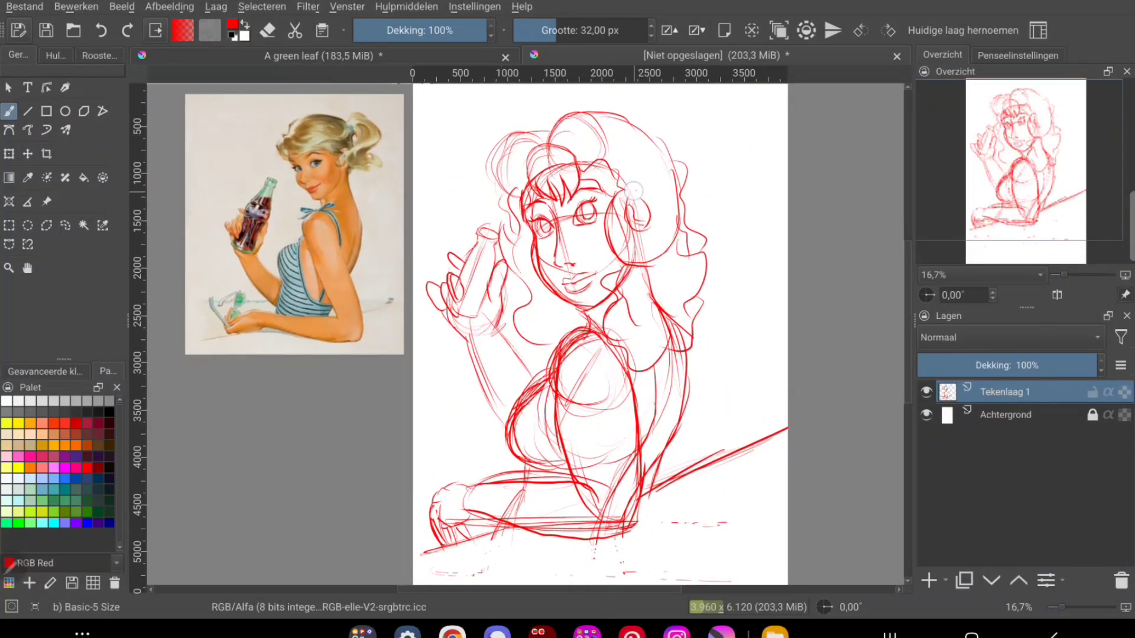
left_click_drag(634, 184, 604, 242)
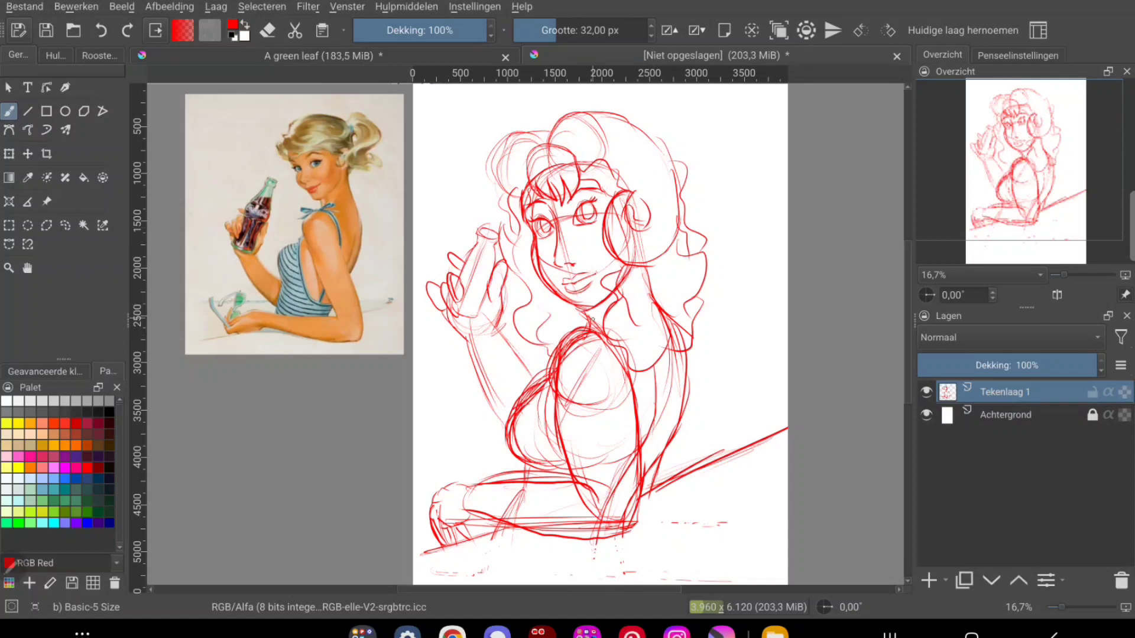
mouse_move(656, 272)
left_mouse_down()
mouse_move(674, 331)
mouse_move(659, 349)
left_mouse_up()
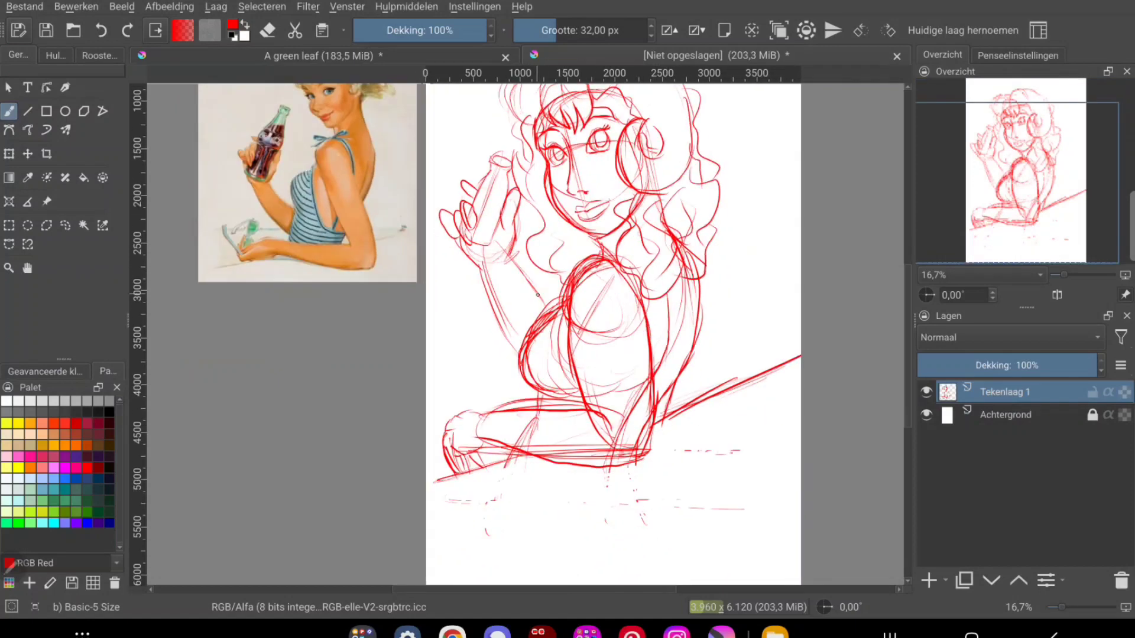
- Sketch lines at the torso bottom and redraw the lower forearm edges
left_click_drag(524, 367, 573, 361)
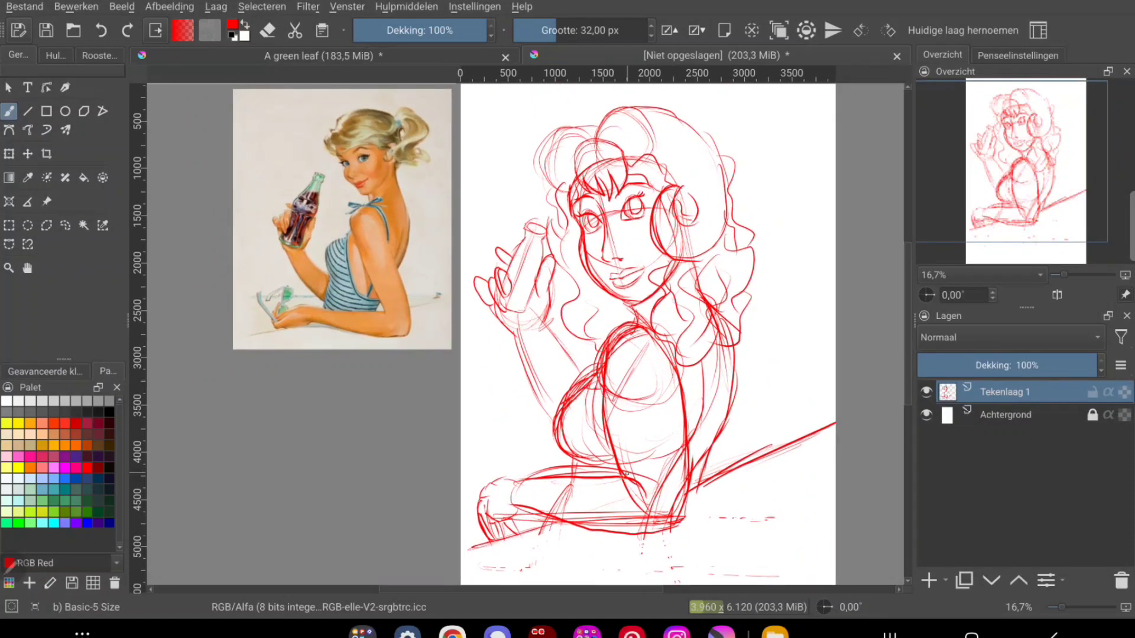
mouse_move(688, 488)
left_mouse_down()
mouse_move(639, 518)
mouse_move(626, 542)
left_mouse_up()
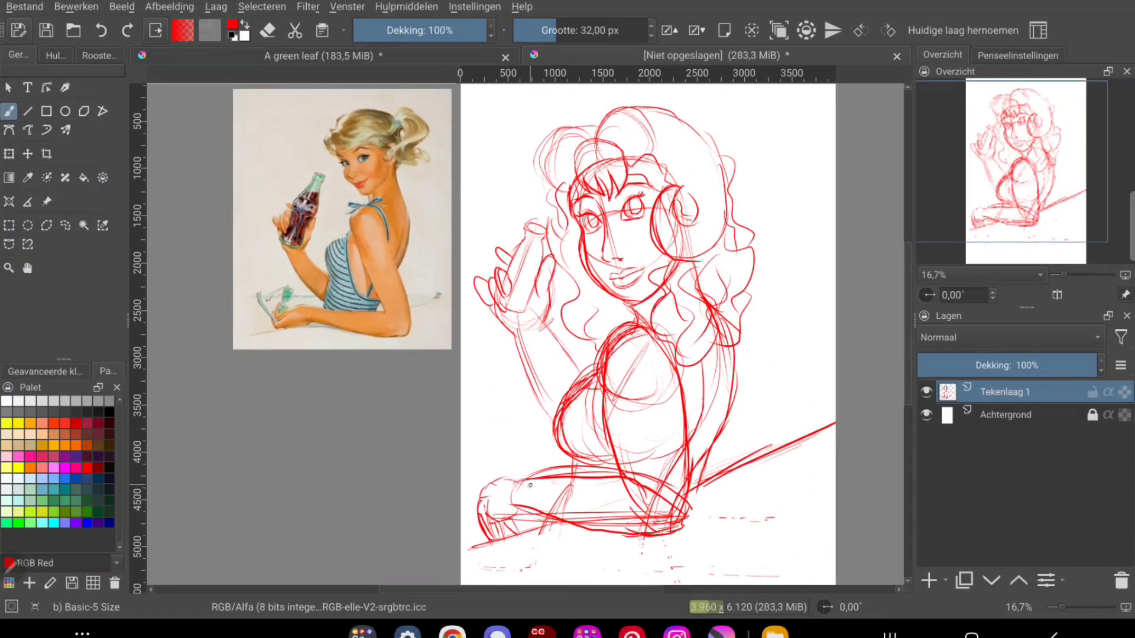
mouse_move(552, 469)
left_mouse_down()
mouse_move(509, 482)
mouse_move(515, 538)
left_mouse_up()
left_click_drag(569, 506, 548, 533)
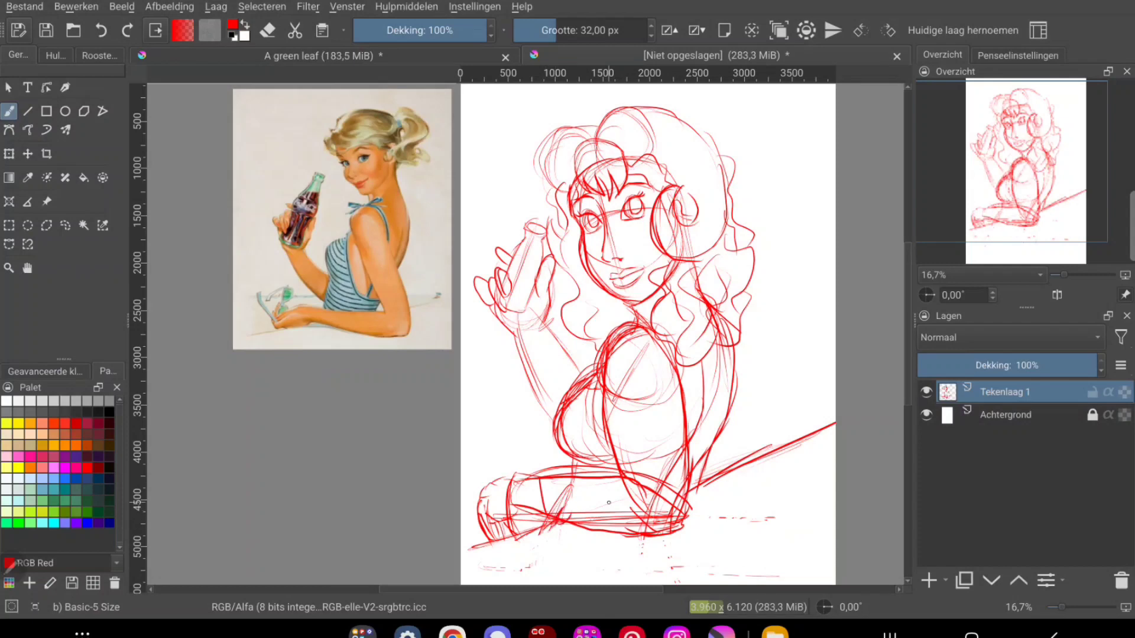
left_click_drag(609, 470, 535, 474)
left_click_drag(577, 472, 643, 479)
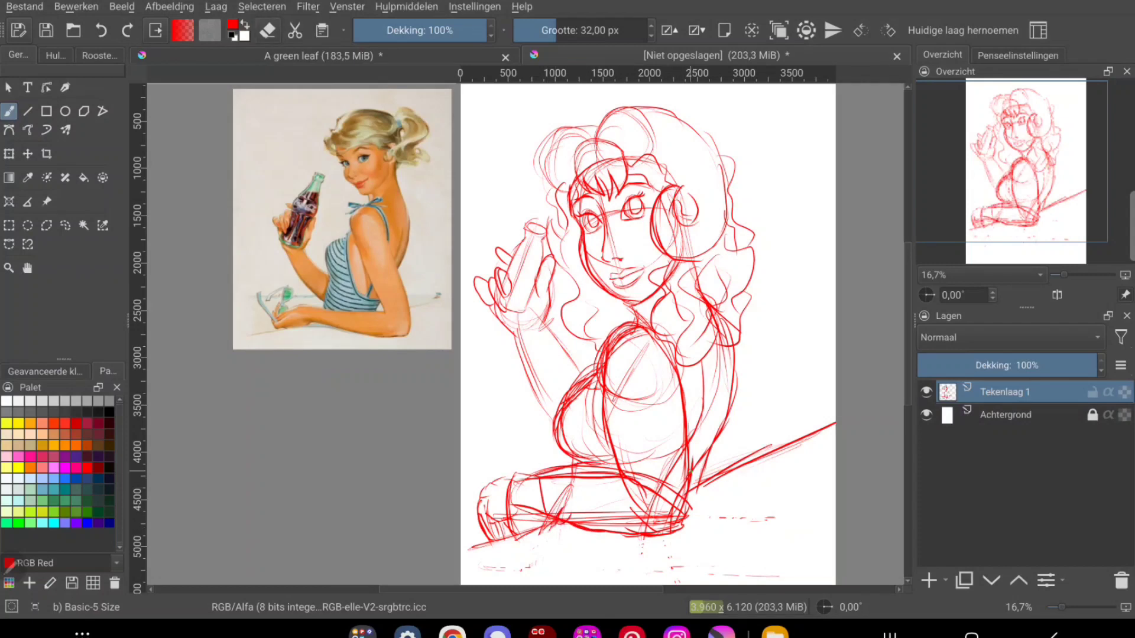
- Erase stray lines around the forearm, then sketch the knee outline and a bottle line
key("e")
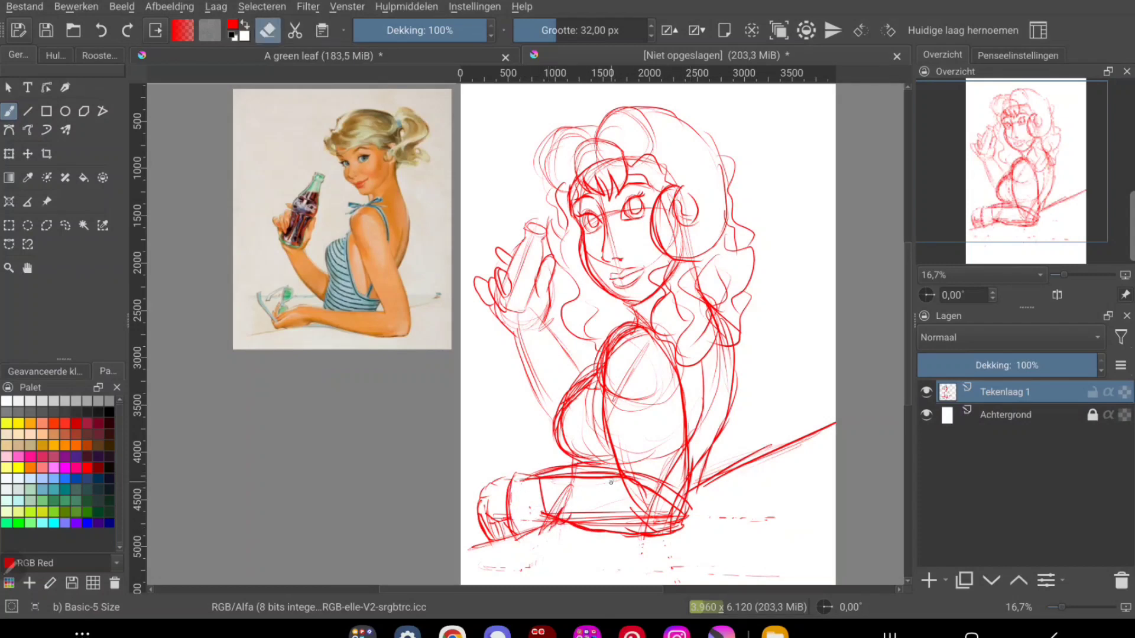
mouse_move(610, 483)
left_mouse_down()
mouse_move(622, 519)
mouse_move(656, 507)
mouse_move(547, 473)
left_mouse_up()
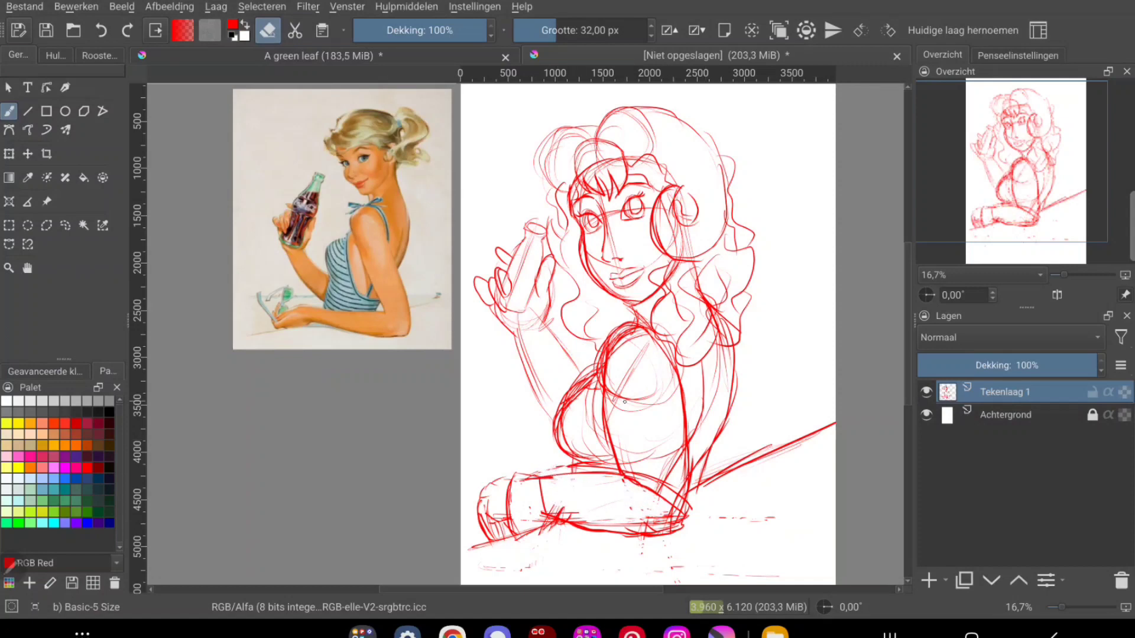
key("e")
mouse_move(691, 484)
left_mouse_down()
mouse_move(739, 429)
mouse_move(763, 420)
mouse_move(686, 442)
mouse_move(701, 476)
left_mouse_up()
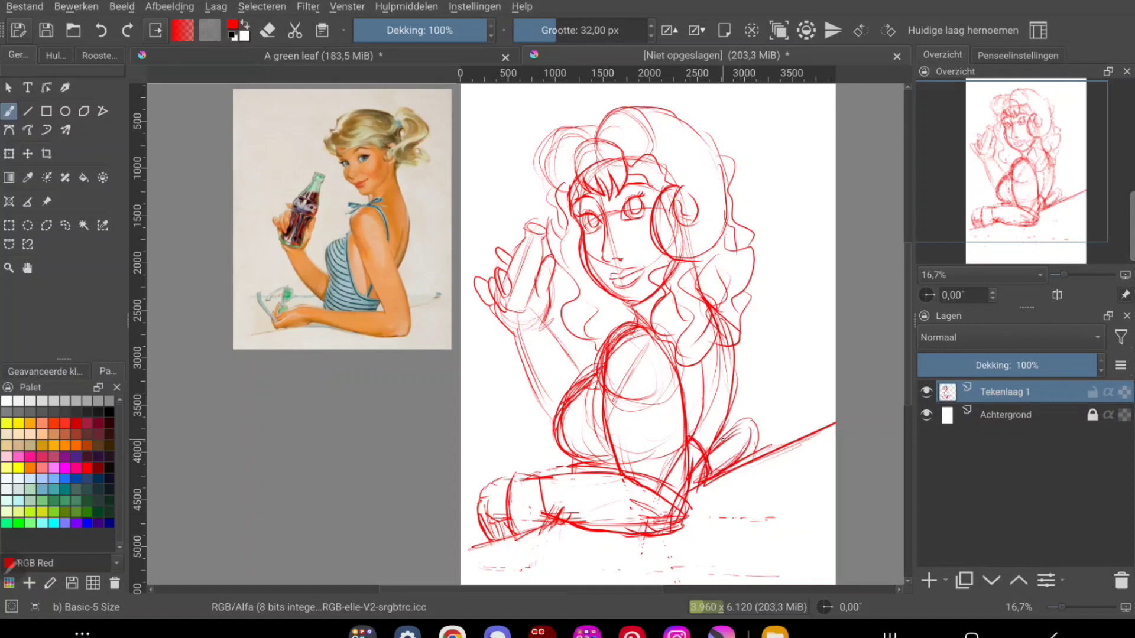
mouse_move(522, 253)
left_mouse_down()
mouse_move(556, 230)
mouse_move(495, 225)
mouse_move(717, 472)
left_mouse_up()
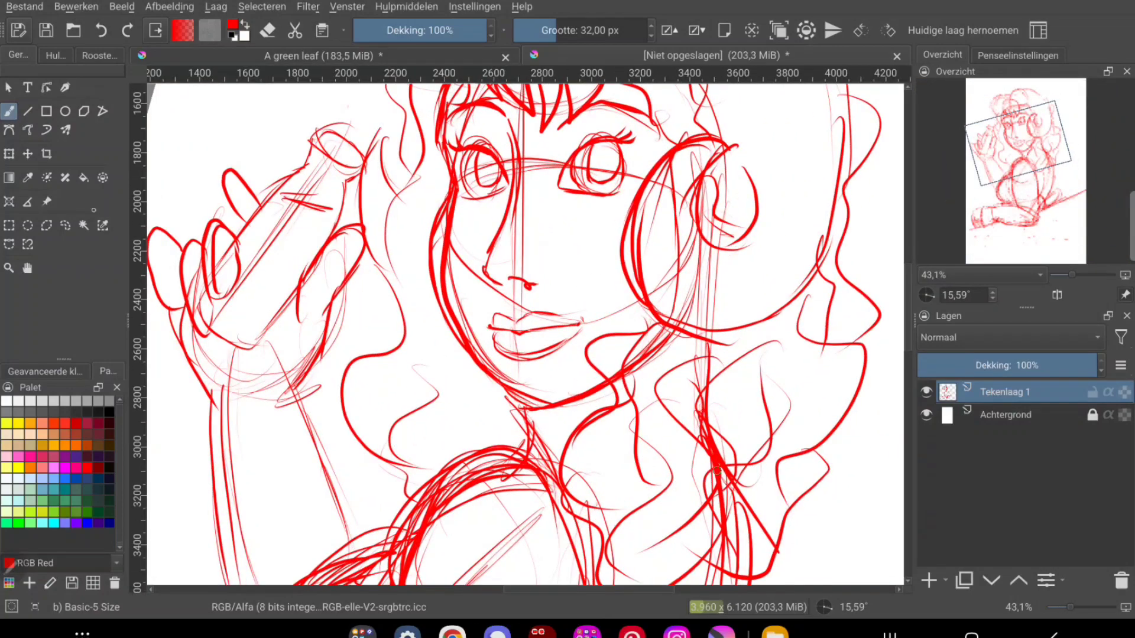
- Lasso the chin and lower lip, shift them down with Ctrl+T, and redraw the upper lip
left_click(65, 225)
mouse_move(597, 322)
left_mouse_down()
mouse_move(547, 333)
mouse_move(503, 405)
mouse_move(597, 323)
left_mouse_up()
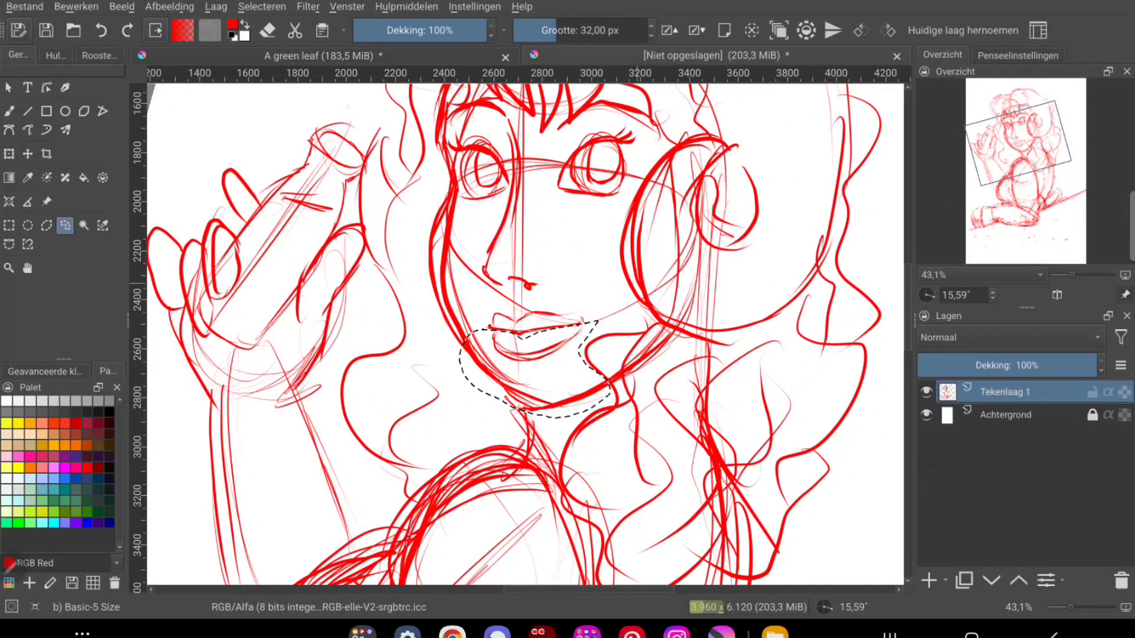
key("ctrl+t")
left_click_drag(540, 358, 540, 370)
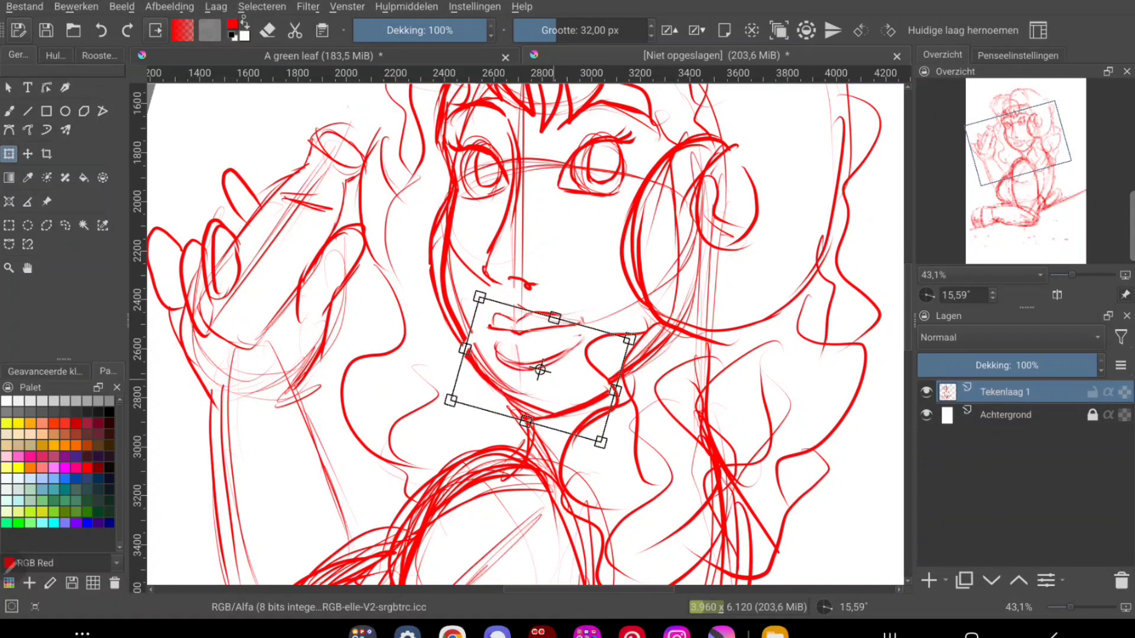
key("b")
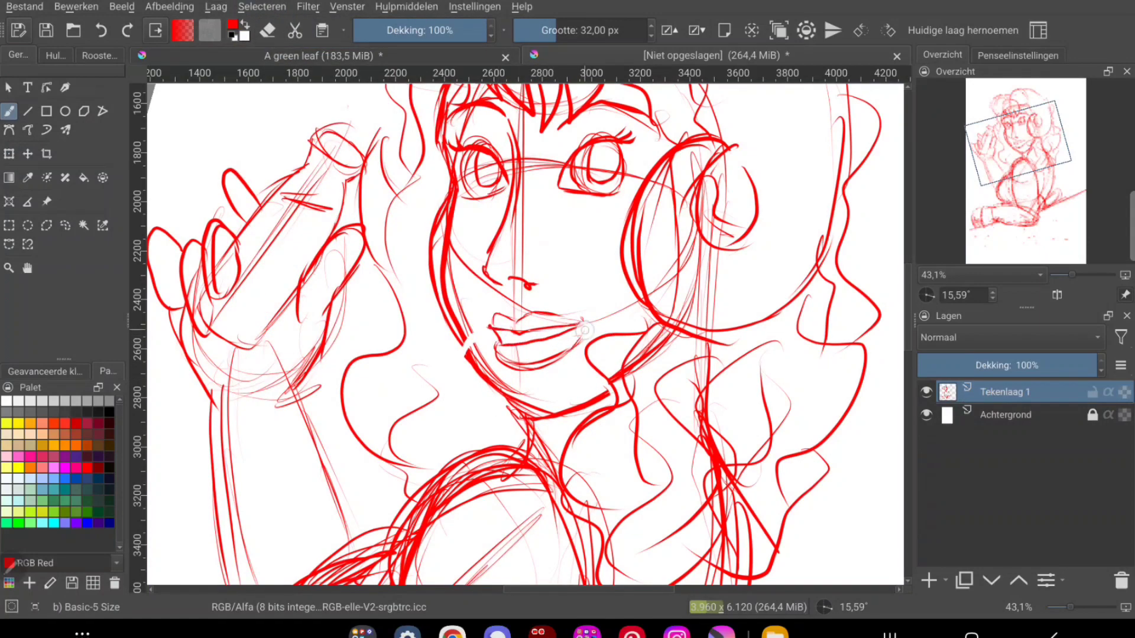
mouse_move(583, 330)
left_mouse_down()
mouse_move(504, 335)
mouse_move(558, 331)
left_mouse_up()
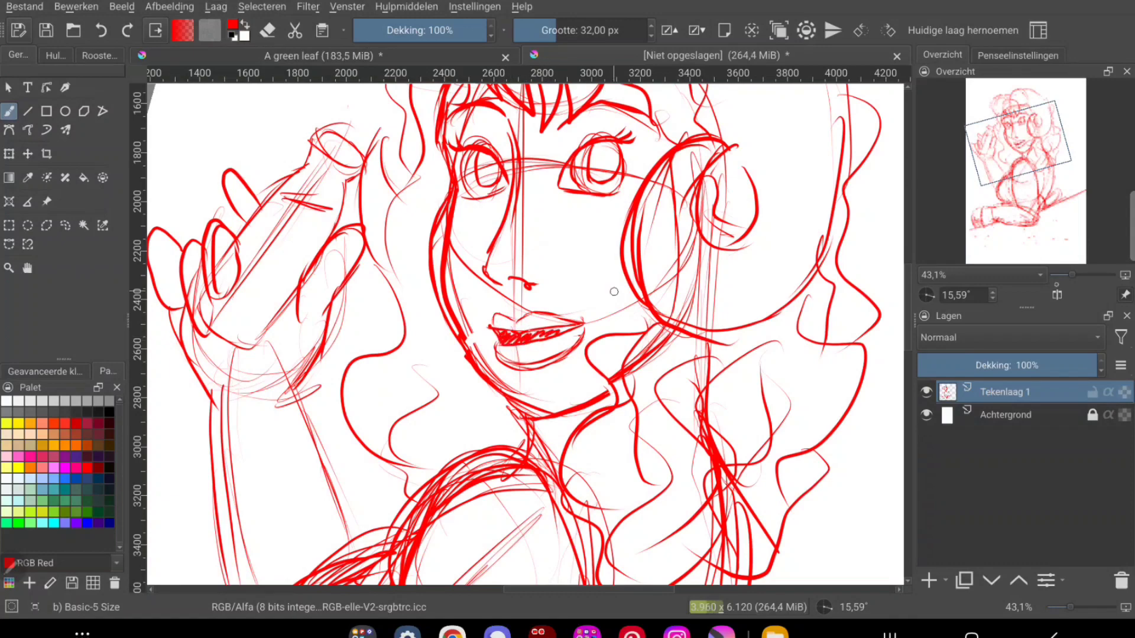
key("minus")
- Straighten the view and enlarge the whole red sketch layer to fill more of the page
key("5")
key("minus")
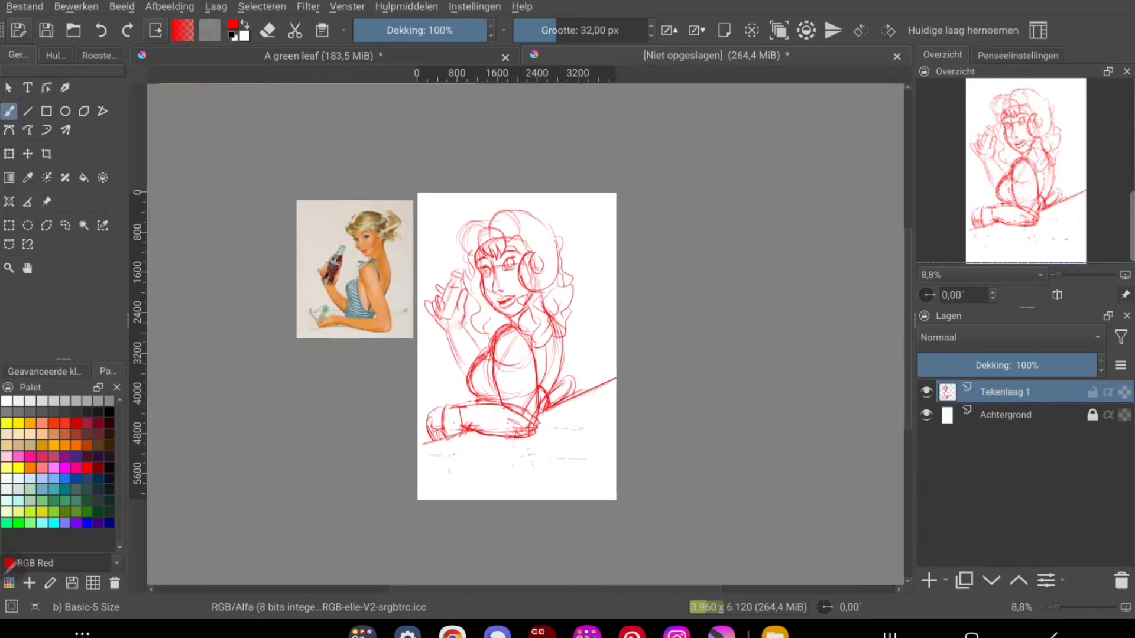
key("ctrl+t")
mouse_move(418, 203)
left_mouse_down()
mouse_move(433, 217)
mouse_move(418, 207)
left_mouse_up()
left_click_drag(719, 208, 735, 205)
left_click(9, 111)
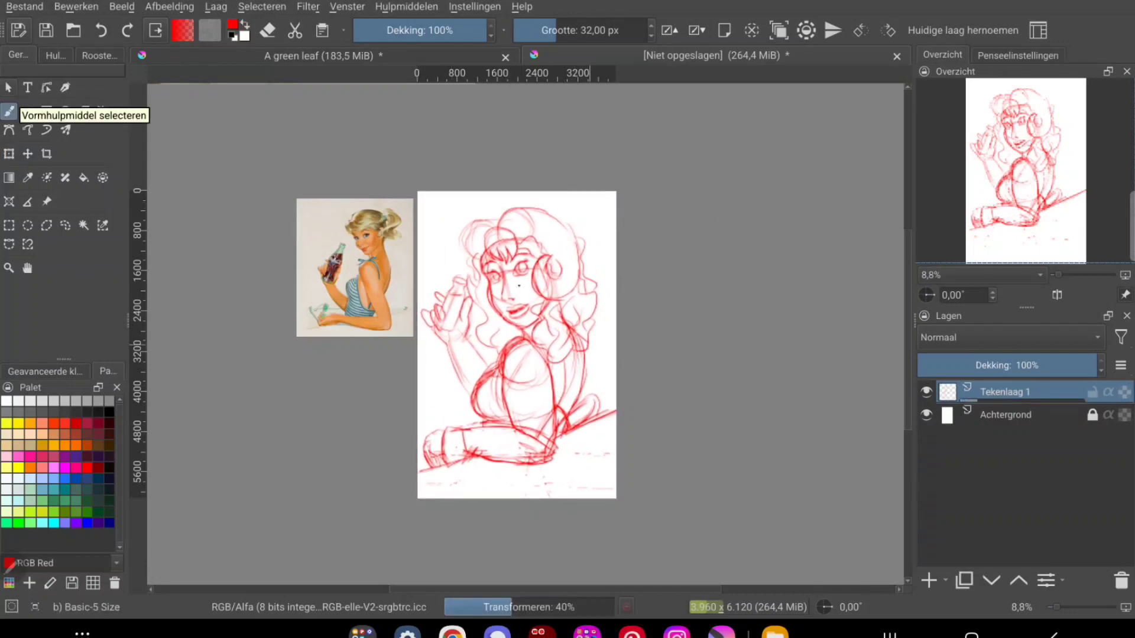
- Zoom into the hand, trace the bottle outline and rework the finger lines
scroll(366, 309, "up", 4)
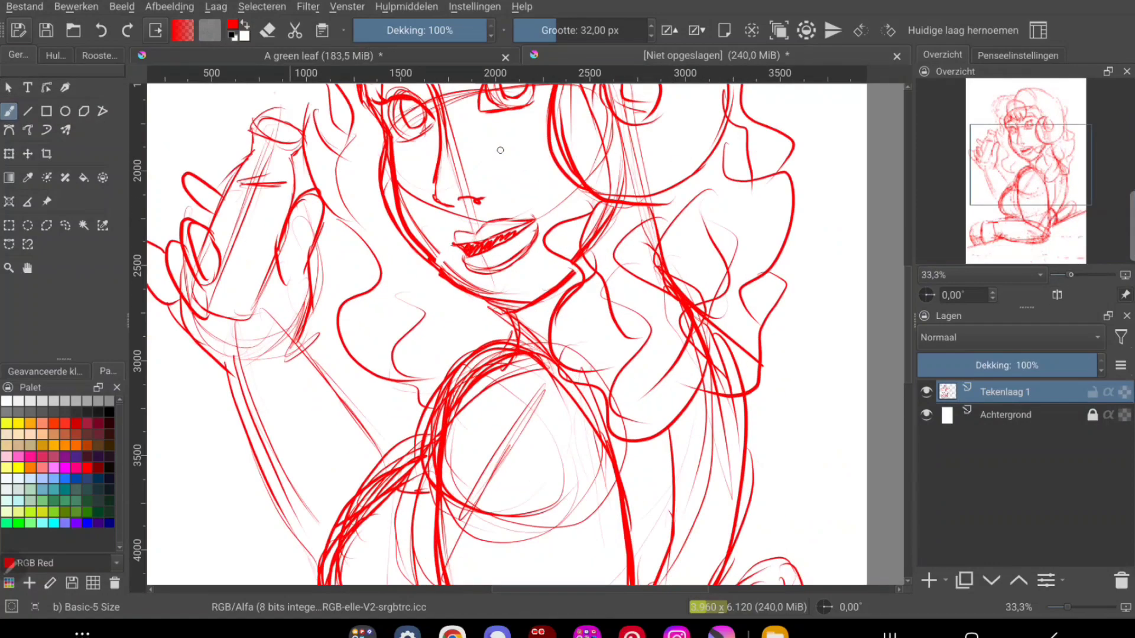
scroll(366, 310, "up", 2)
mouse_move(414, 272)
left_mouse_down()
mouse_move(520, 213)
mouse_move(476, 442)
mouse_move(363, 534)
left_mouse_up()
key("e")
mouse_move(319, 367)
left_mouse_down()
mouse_move(331, 467)
mouse_move(346, 449)
mouse_move(325, 532)
left_mouse_up()
key("e")
left_click_drag(346, 437, 325, 458)
left_click_drag(313, 506, 331, 521)
left_click_drag(246, 482, 287, 515)
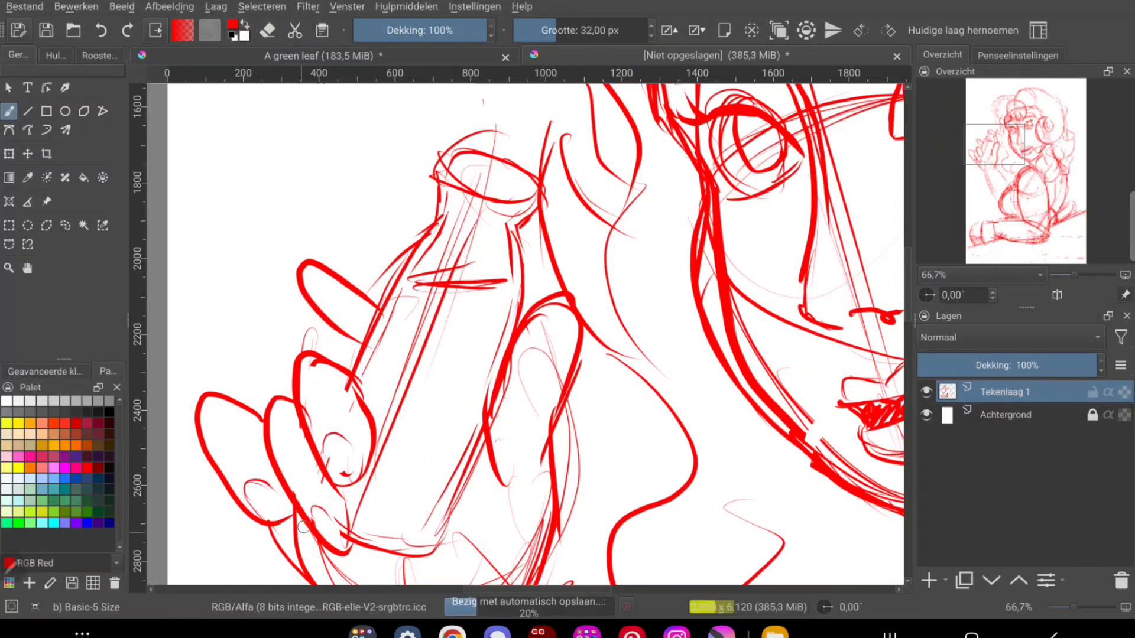
- Boldly redraw the upper-left finger, clean the bottle interior, and redraw its neck and rim
left_click_drag(298, 265, 378, 307)
left_click_drag(290, 273, 360, 343)
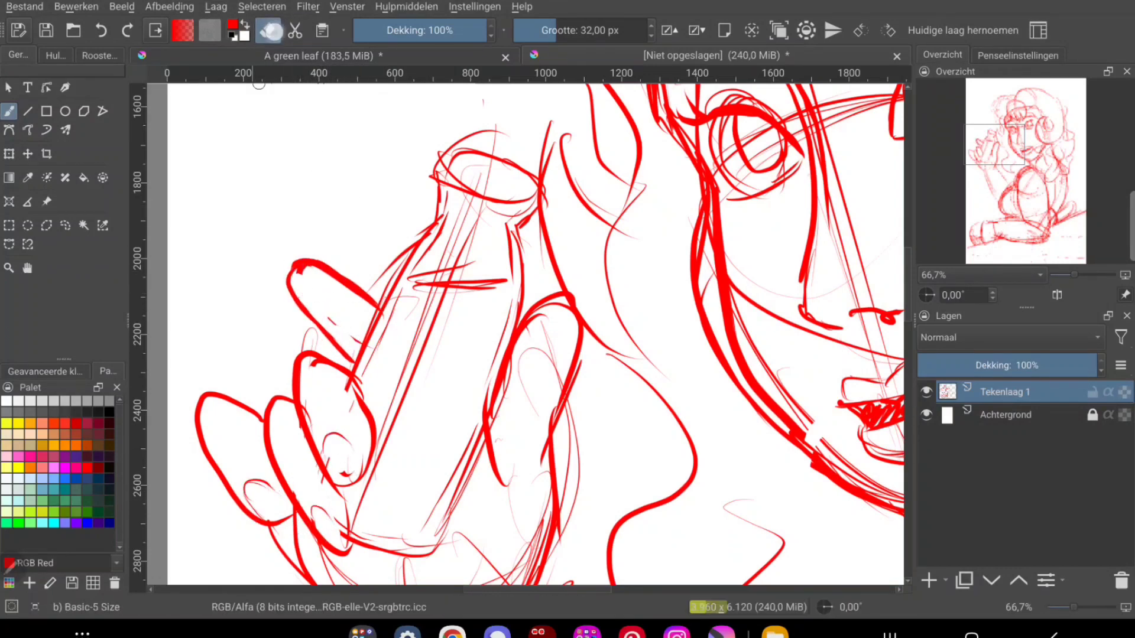
key("e")
left_click_drag(438, 307, 408, 378)
left_click_drag(467, 213, 455, 260)
key("e")
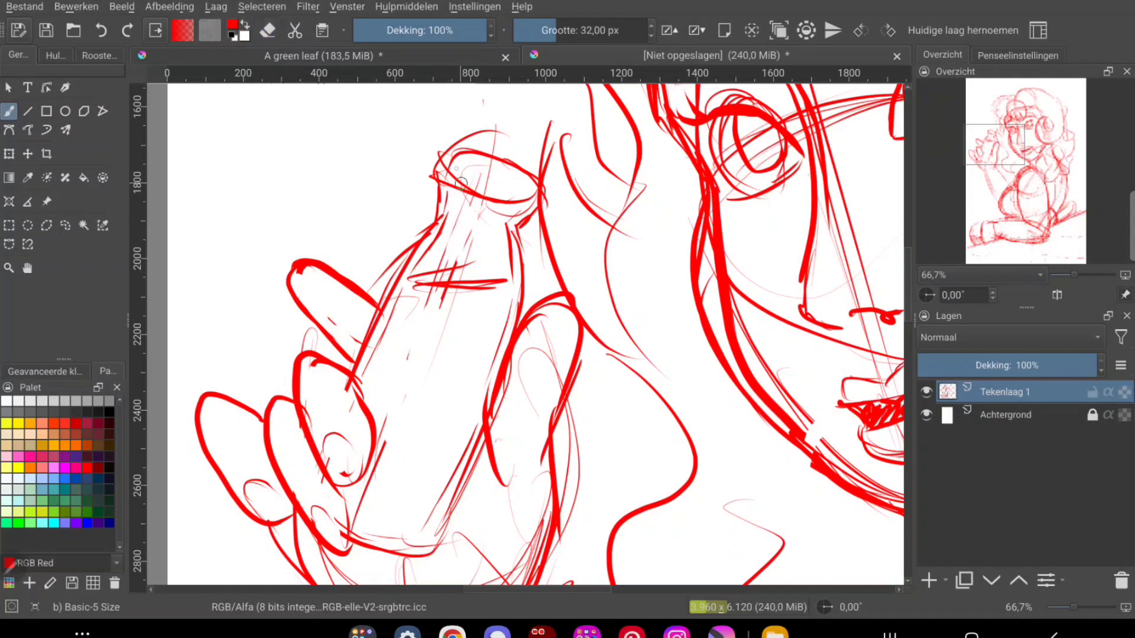
mouse_move(449, 171)
left_mouse_down()
mouse_move(535, 195)
mouse_move(441, 177)
mouse_move(535, 208)
mouse_move(520, 178)
left_mouse_up()
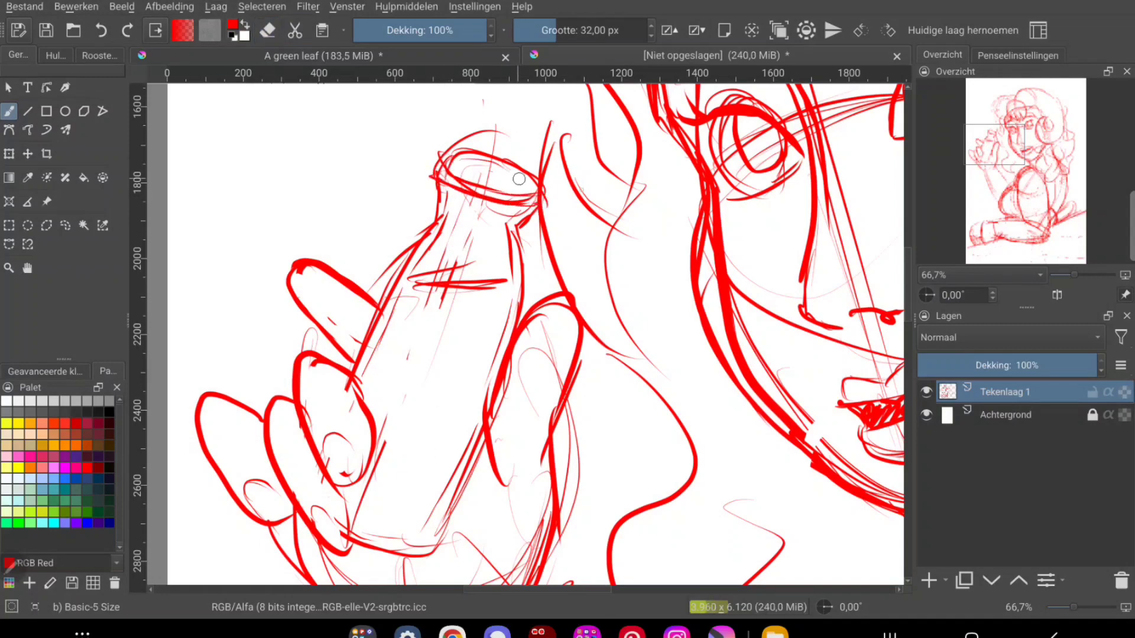
scroll(604, 188, "down", 2)
- Bolden the upper-left hair outline, the head-top arc and the upper arm
scroll(433, 416, "down", 2)
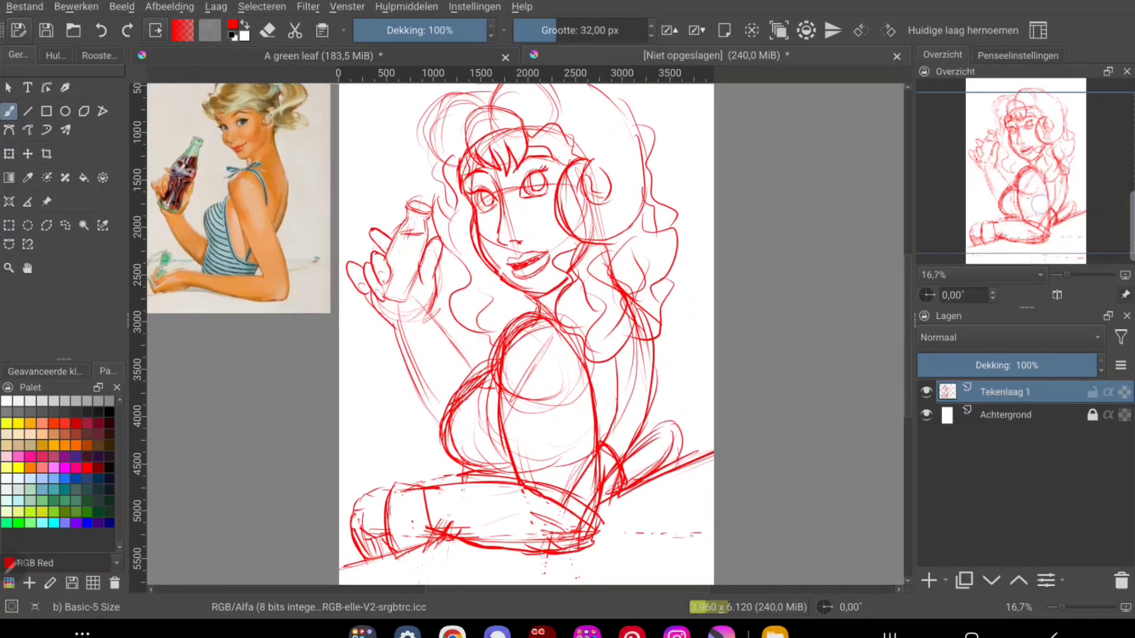
scroll(591, 532, "up", 3)
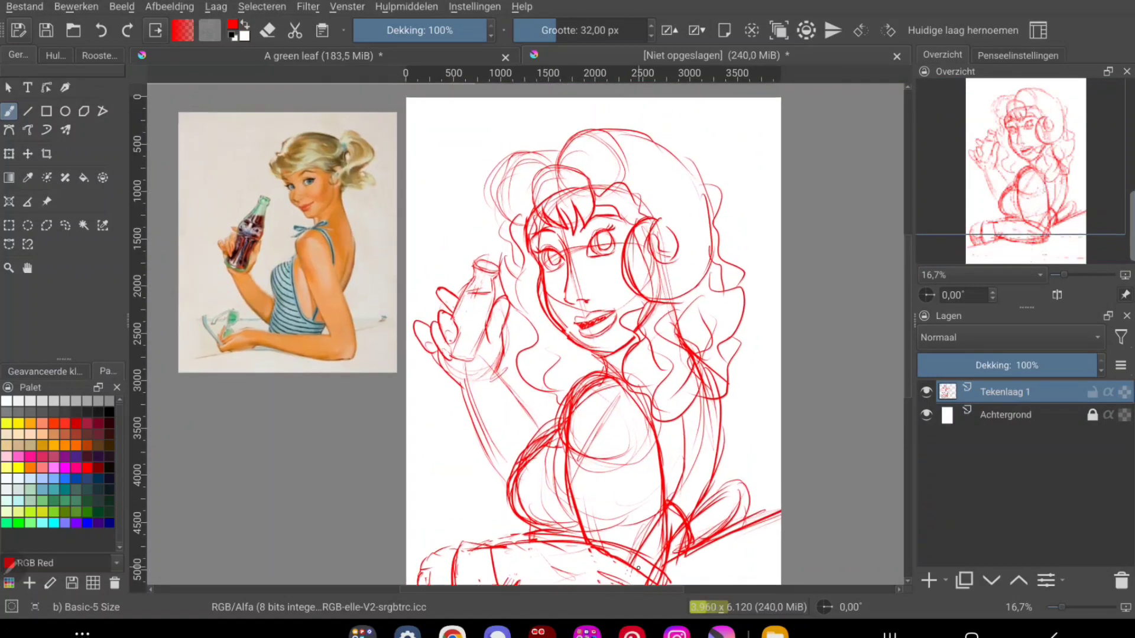
left_click_drag(523, 152, 492, 225)
left_click_drag(653, 141, 561, 155)
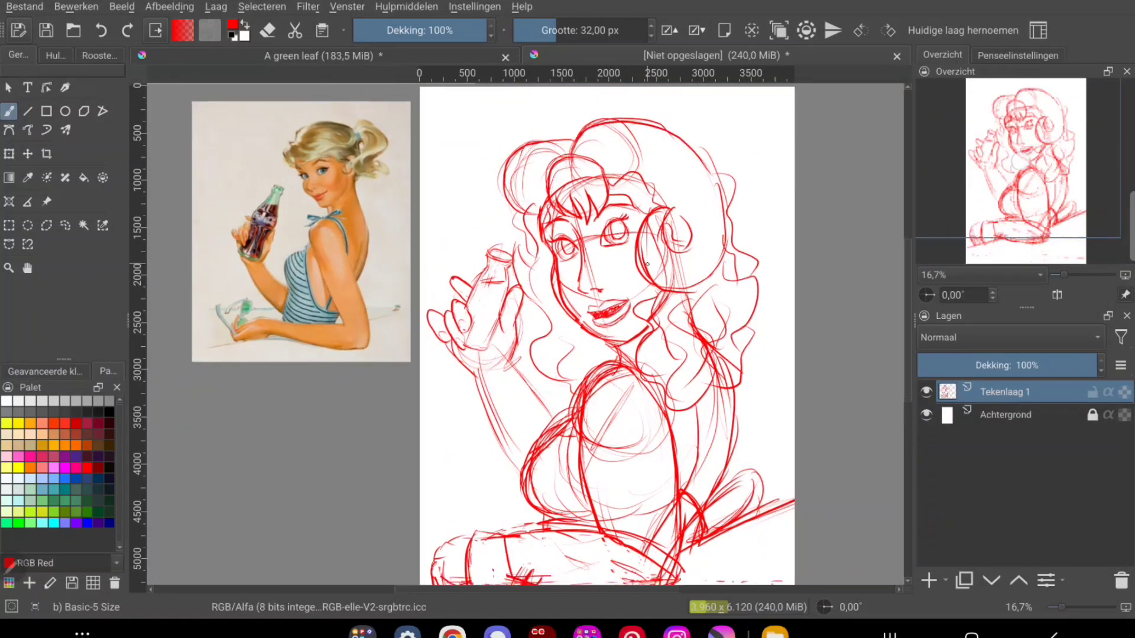
mouse_move(634, 263)
left_mouse_down()
mouse_move(660, 250)
mouse_move(642, 227)
left_mouse_up()
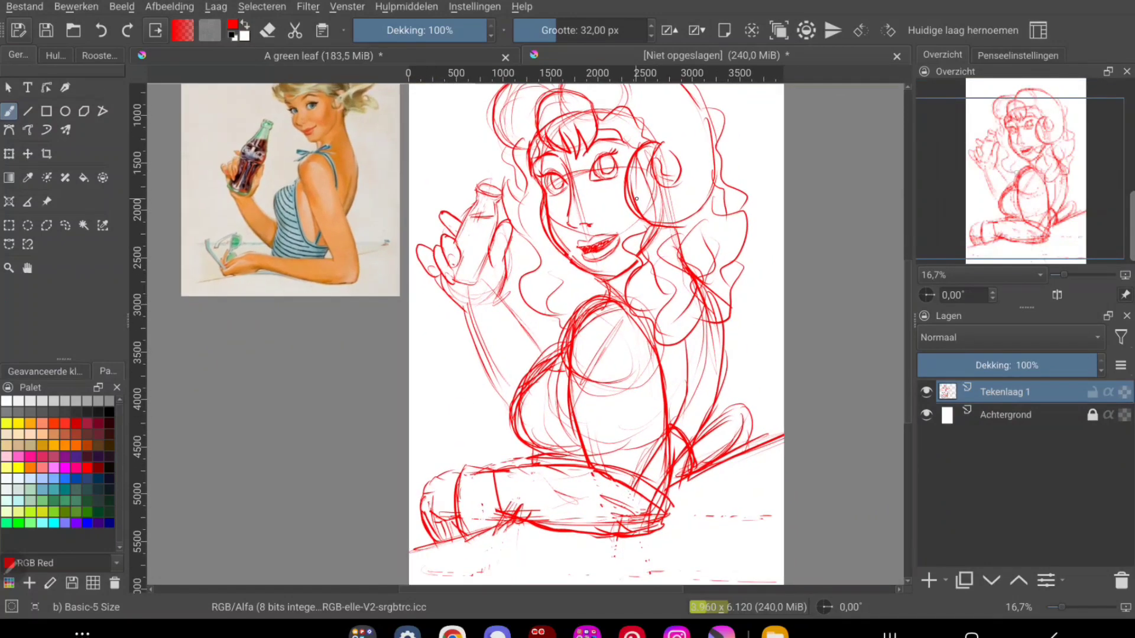
mouse_move(506, 326)
left_mouse_down()
mouse_move(542, 373)
mouse_move(563, 352)
left_mouse_up()
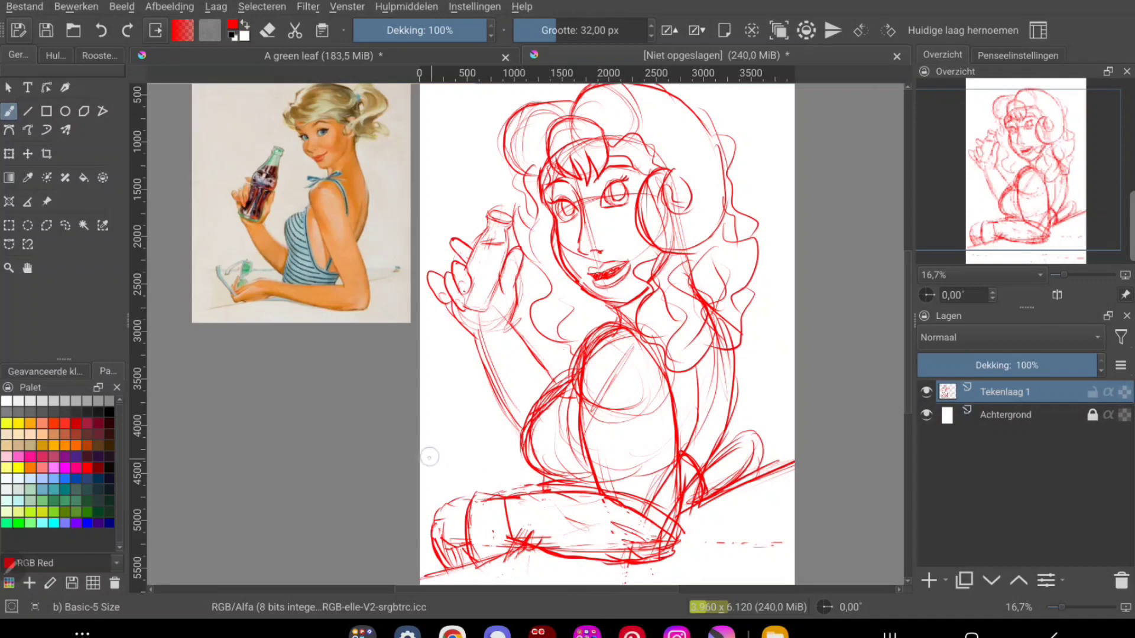
- Darken the lines by the hand and bottle and the hair on both sides of the face
mouse_move(637, 447)
left_mouse_down()
mouse_move(685, 521)
mouse_move(656, 303)
left_mouse_up()
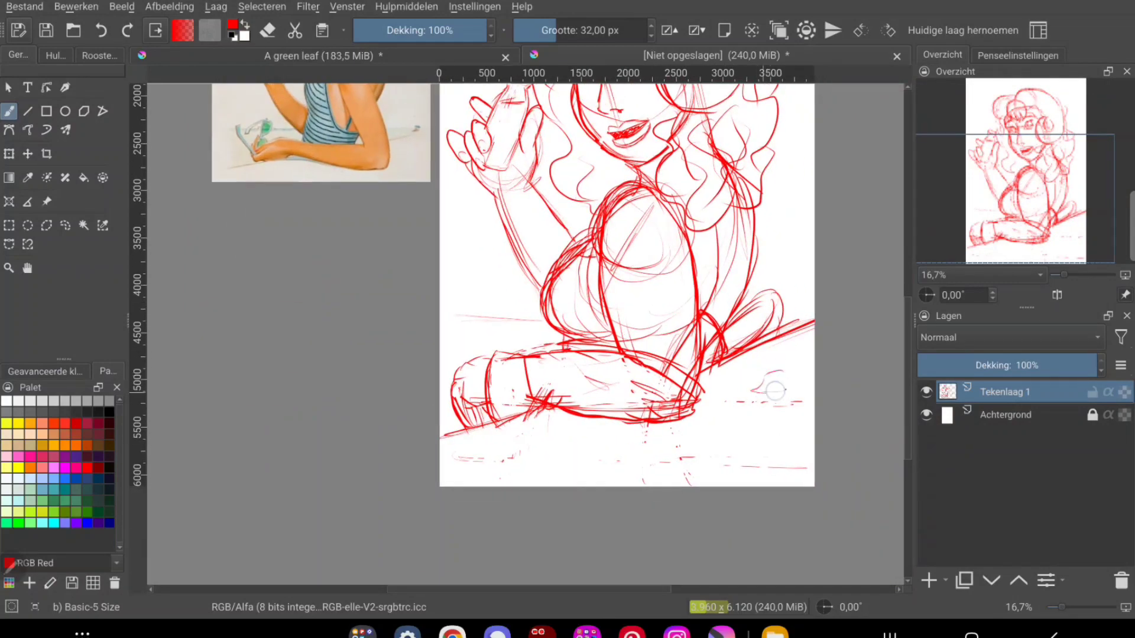
left_click_drag(780, 438, 804, 586)
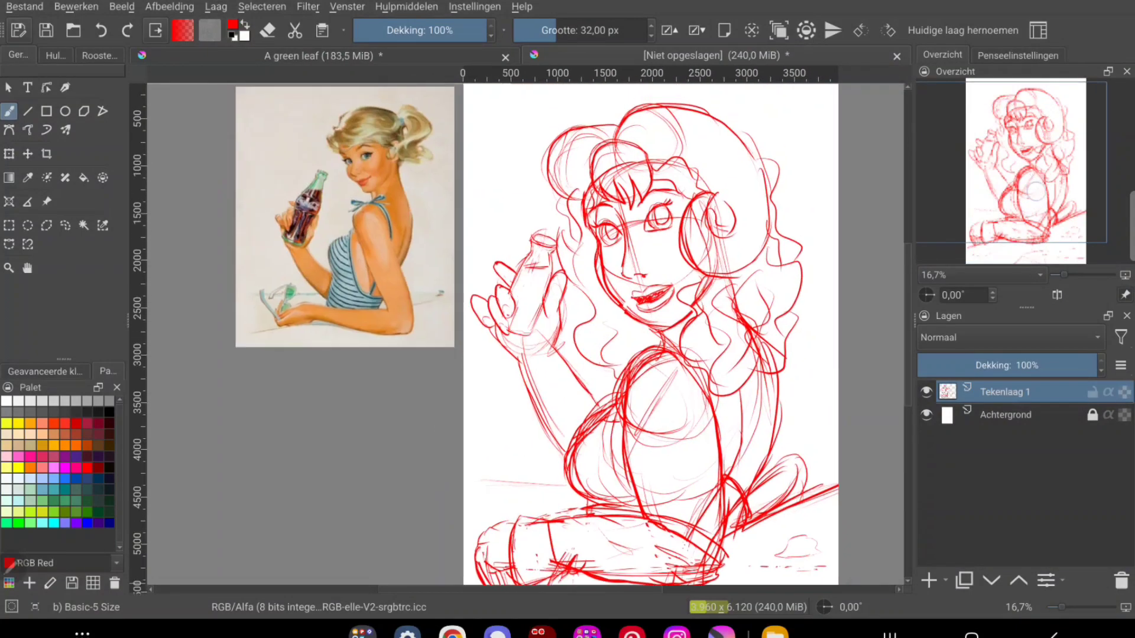
left_click_drag(650, 354, 603, 376)
left_click_drag(419, 462, 485, 465)
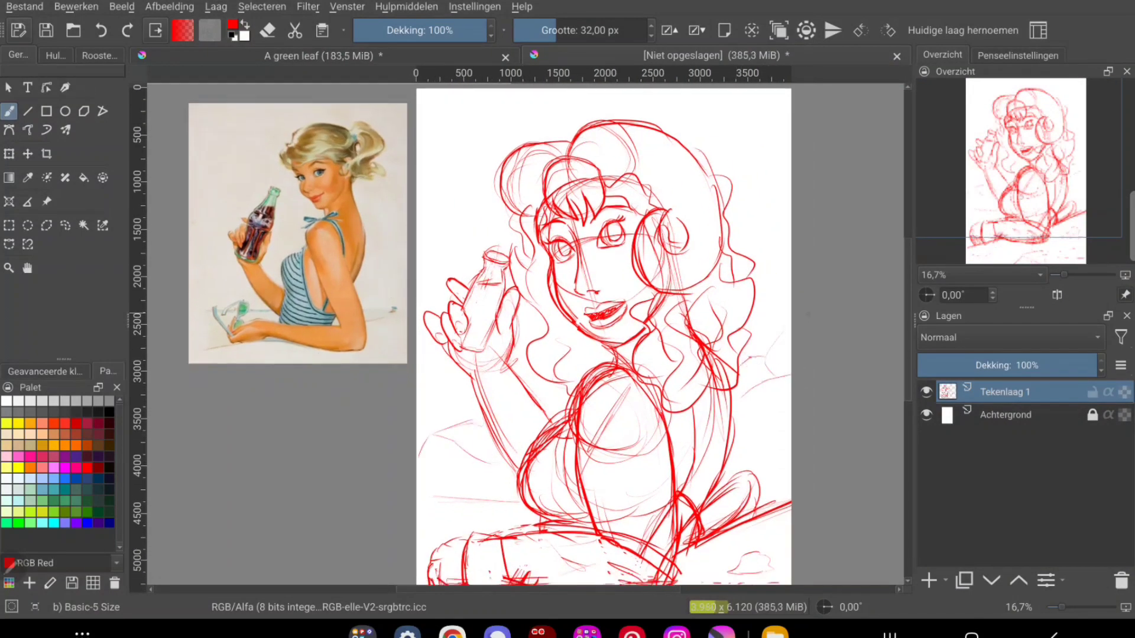
mouse_move(744, 384)
left_mouse_down()
mouse_move(718, 387)
mouse_move(774, 435)
left_mouse_up()
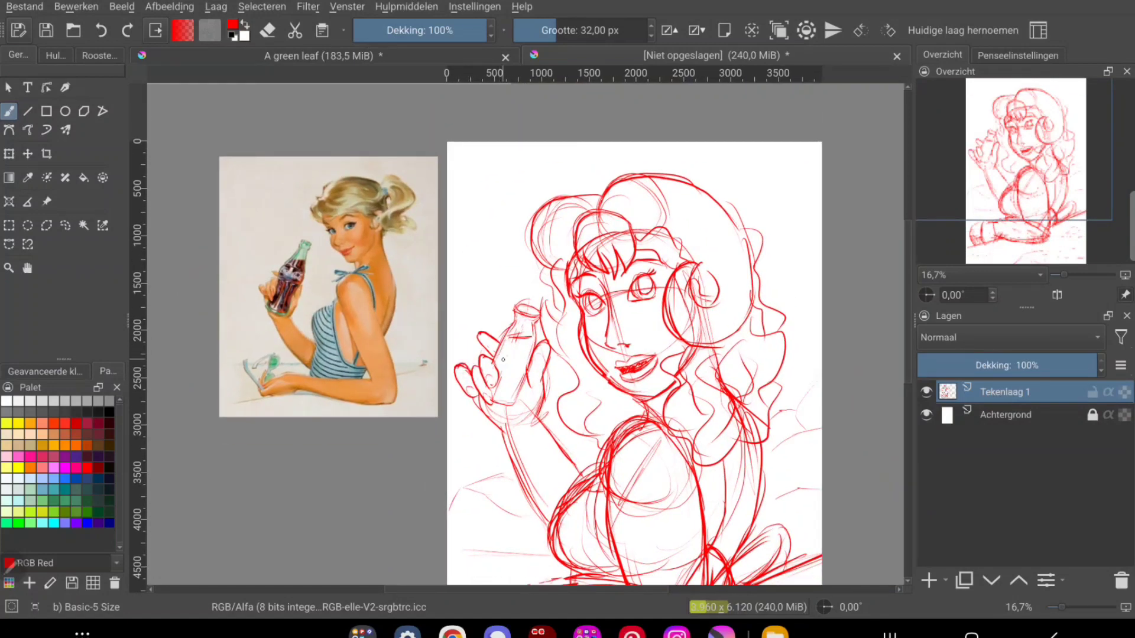
left_click_drag(524, 388, 510, 403)
left_click_drag(575, 339, 518, 251)
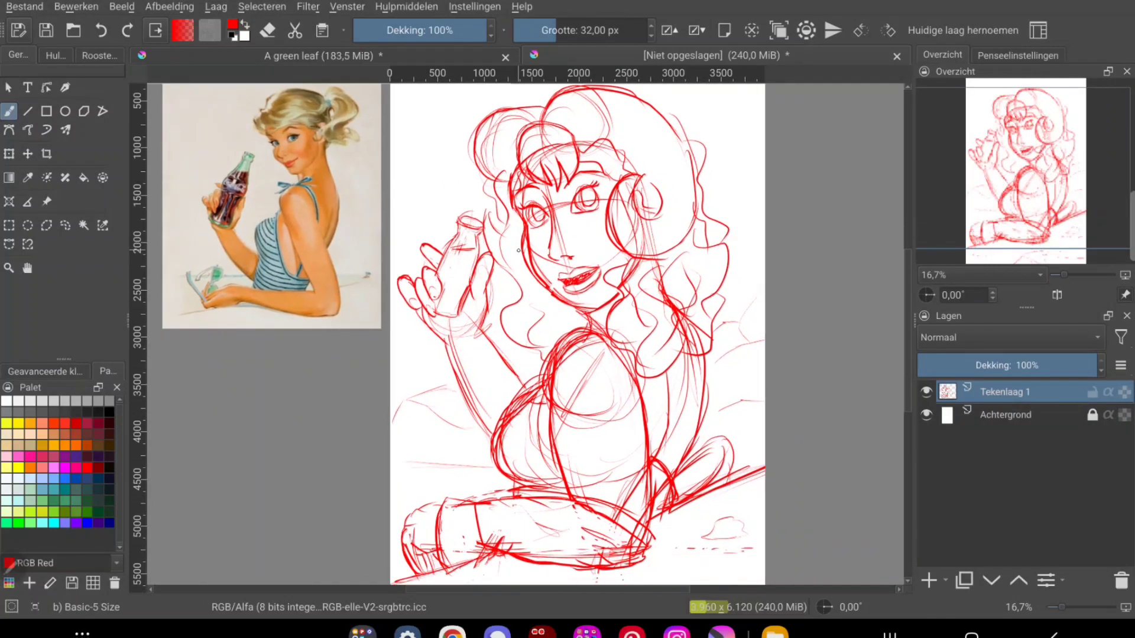
left_click_drag(488, 205, 495, 239)
mouse_move(581, 164)
left_mouse_down()
mouse_move(586, 189)
mouse_move(661, 268)
left_mouse_up()
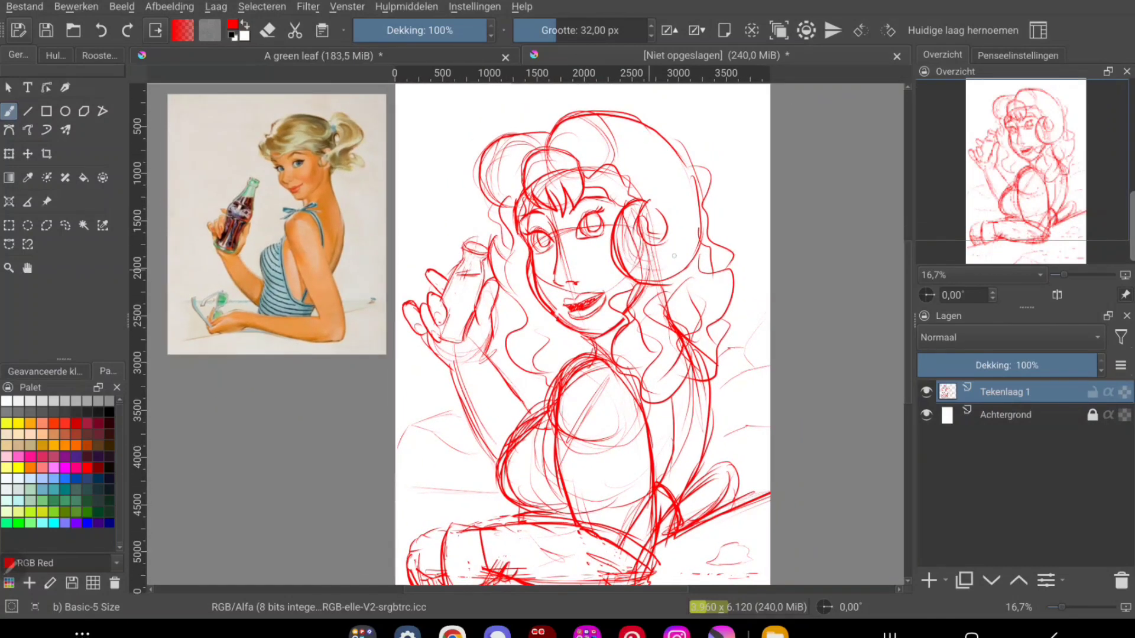